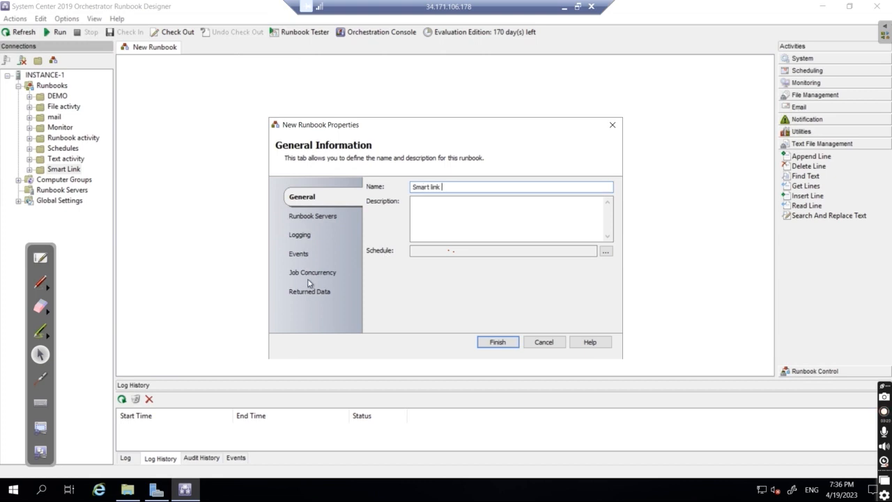
- Create the new runbook in the Smart Link folder under the name Smart link
left_click(499, 343)
left_click(458, 281)
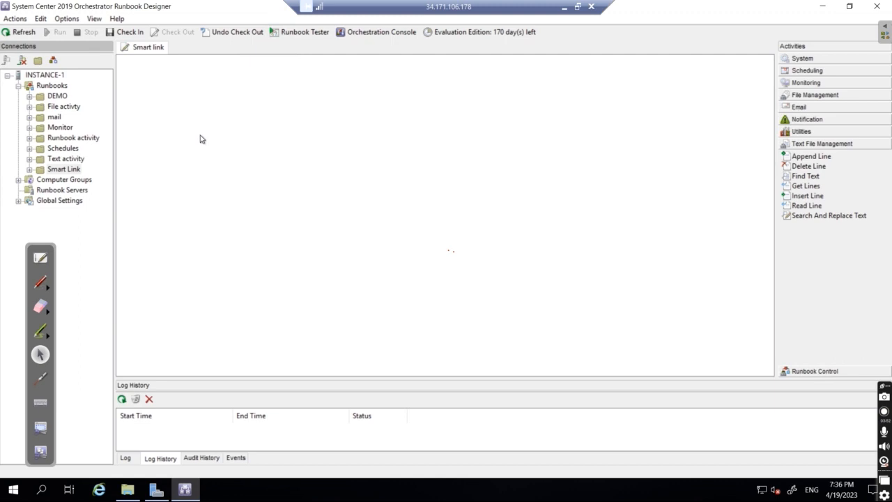
- Place Get File Status, Read Line and Send Email activities in a horizontal row in the runbook, pasting the Send Email activity
left_click_drag(813, 167, 248, 189)
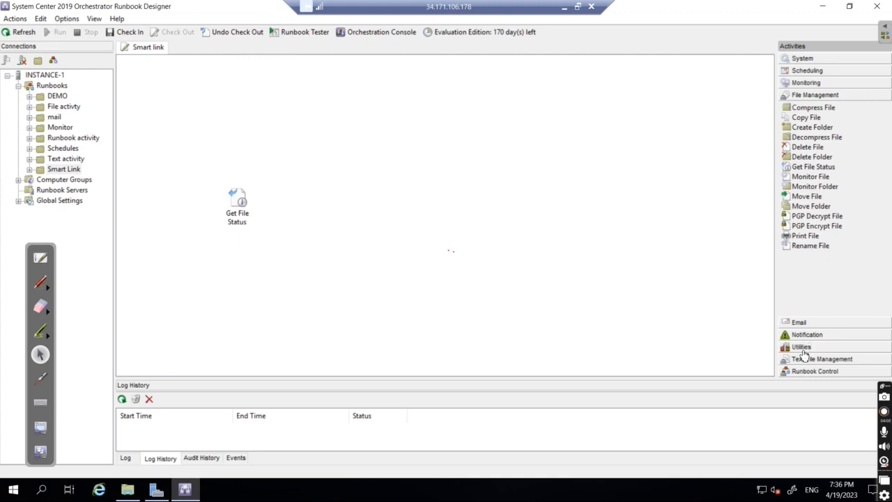
left_click(801, 360)
left_click_drag(806, 206, 368, 200)
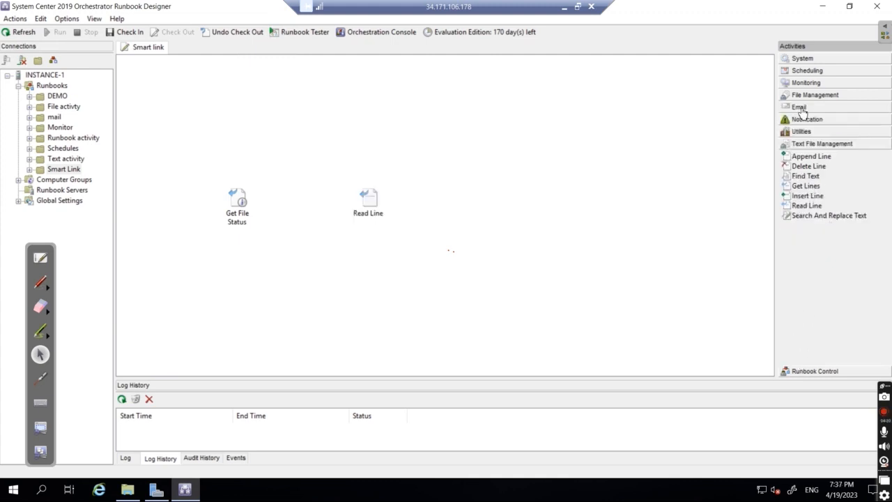
left_click(800, 108)
right_click(522, 200)
left_click(549, 204)
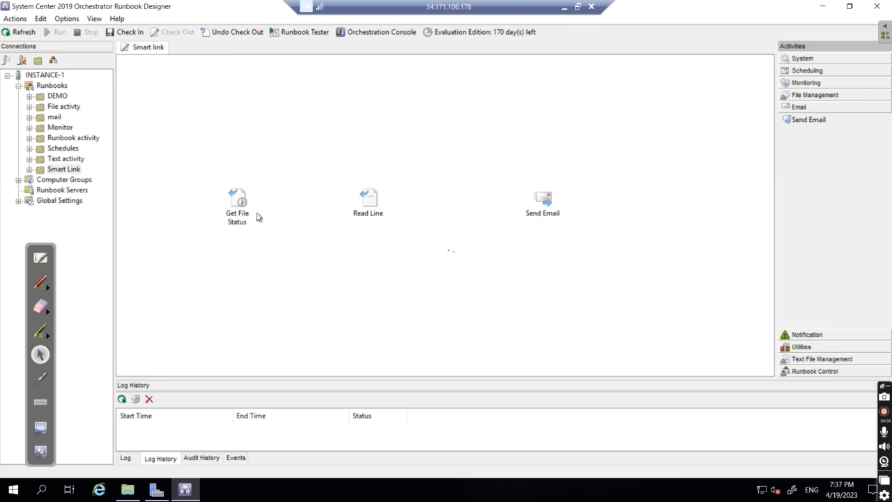
left_click(235, 203)
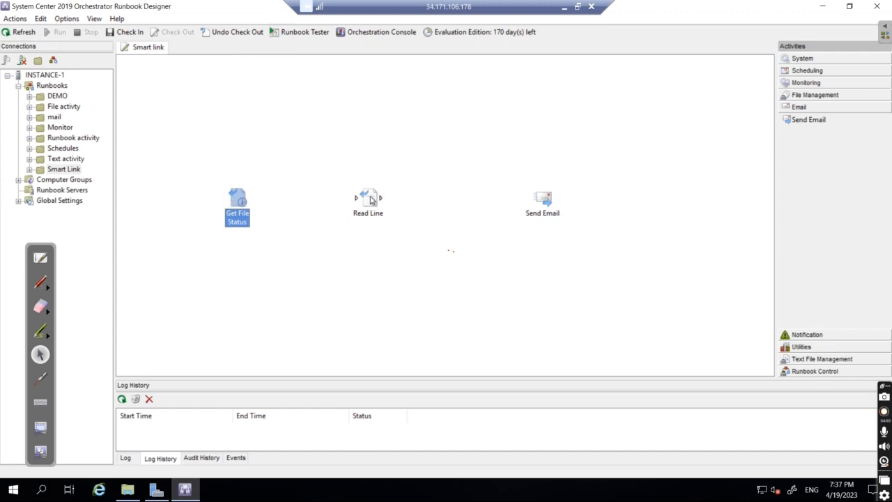
left_click(358, 200)
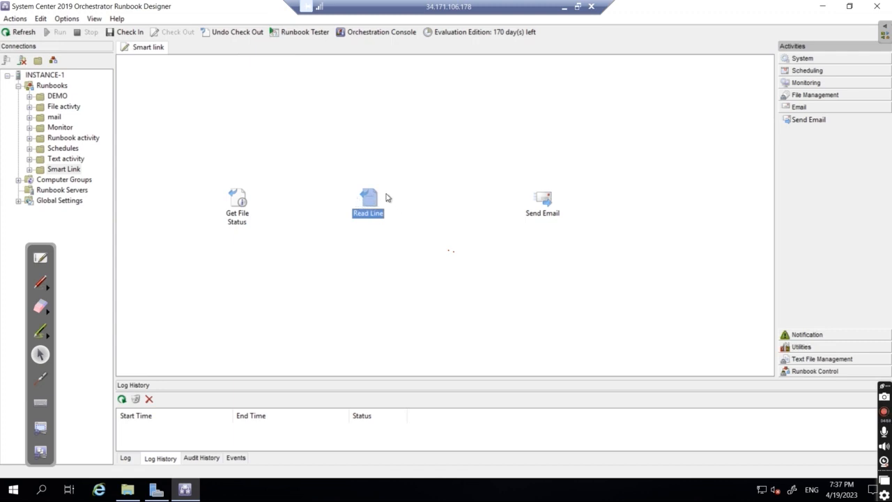
left_click(542, 201)
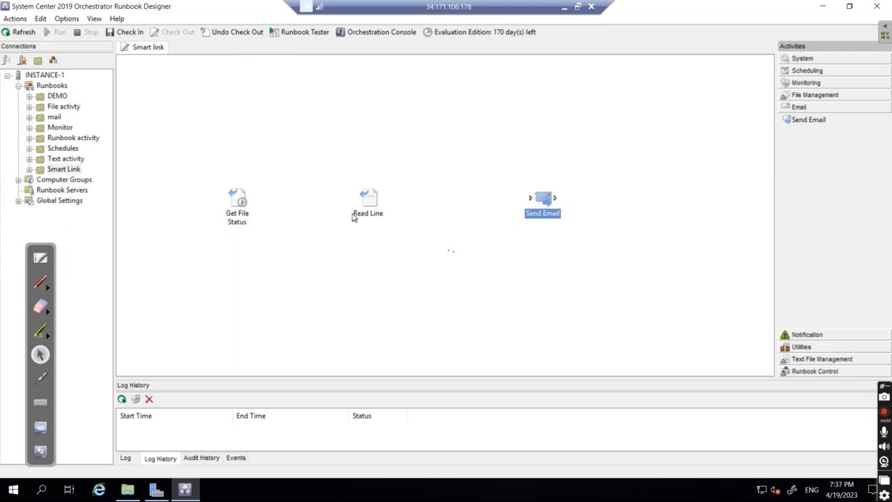
- Link Get File Status to Read Line, and Read Line to Send Email
left_click(248, 199)
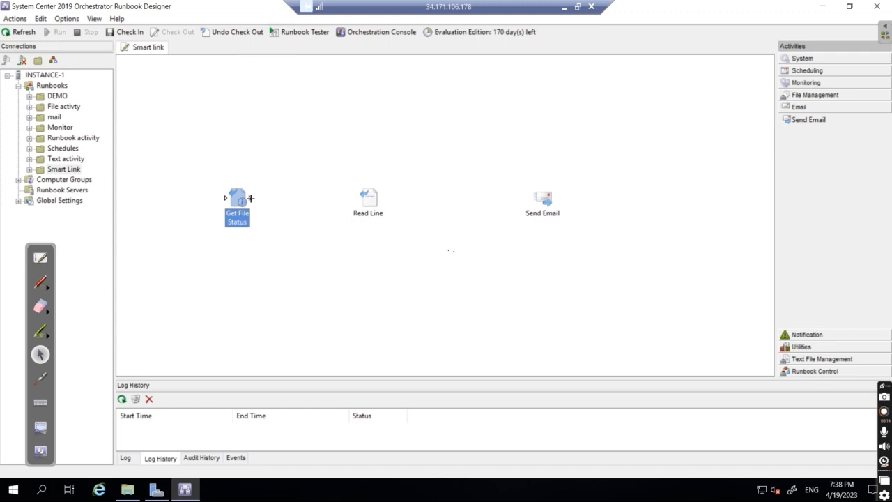
left_click_drag(251, 199, 359, 202)
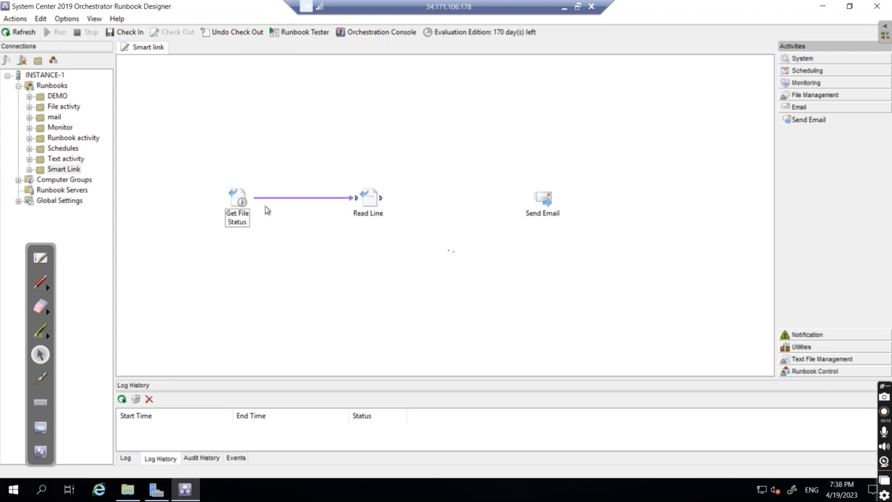
left_click(366, 207)
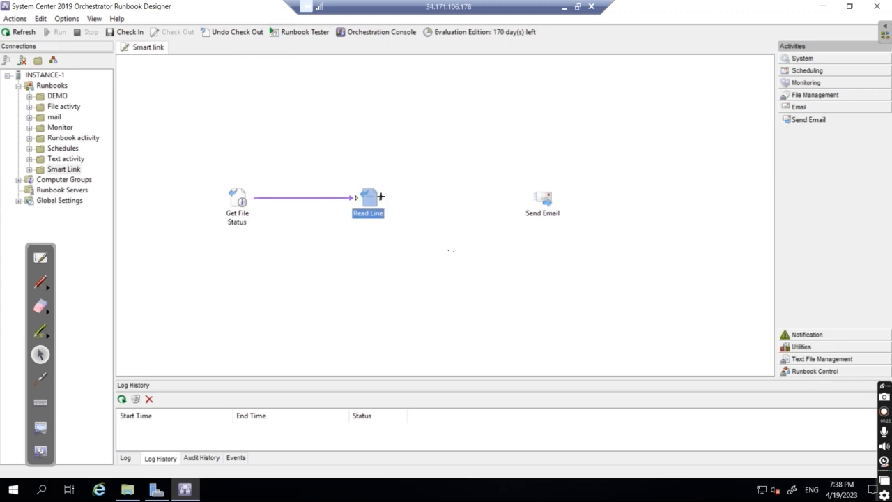
left_click_drag(381, 198, 536, 199)
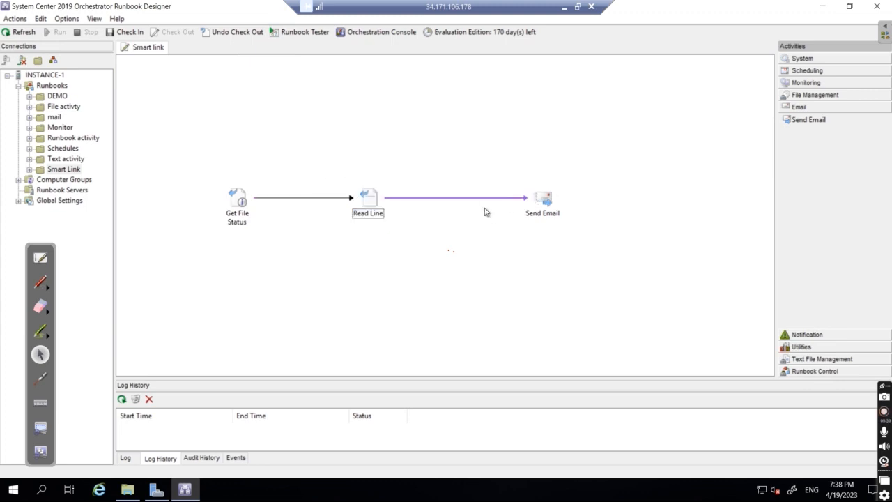
left_click(422, 263)
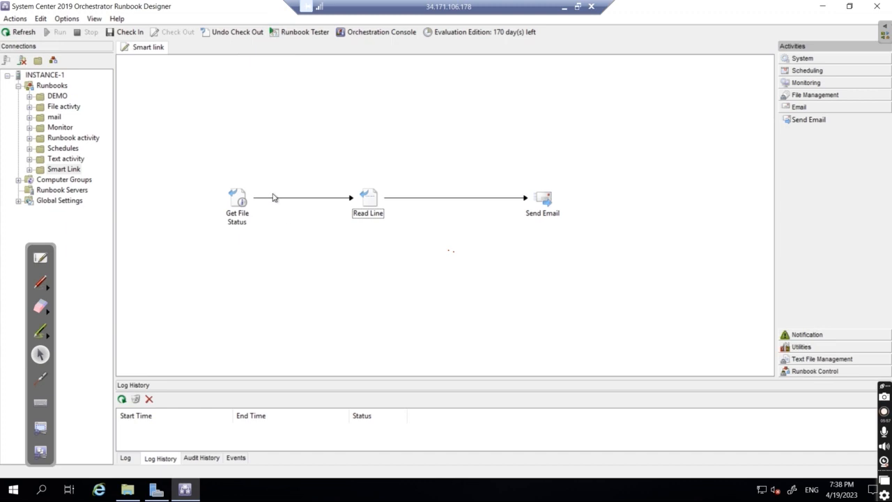
left_click(251, 212)
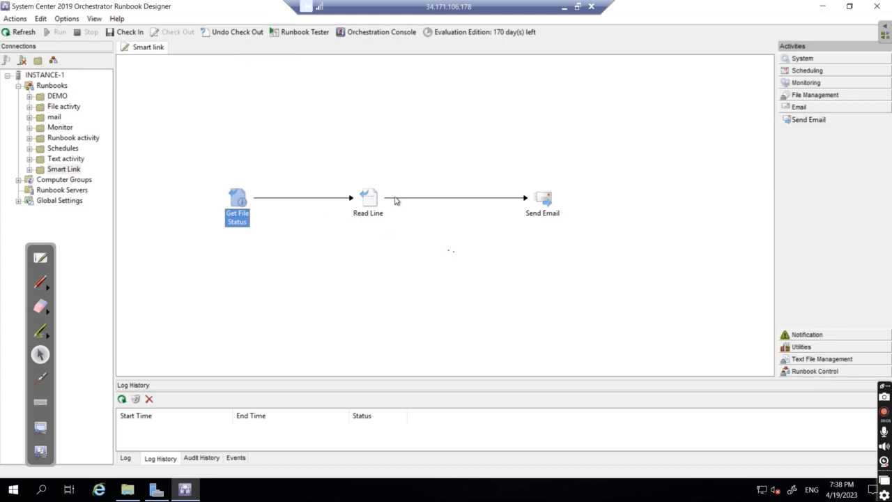
left_click(369, 190)
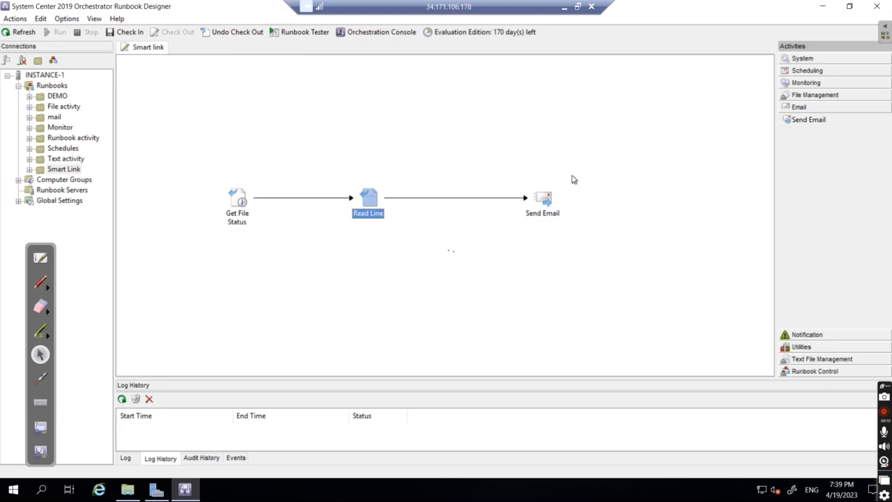
left_click(525, 220)
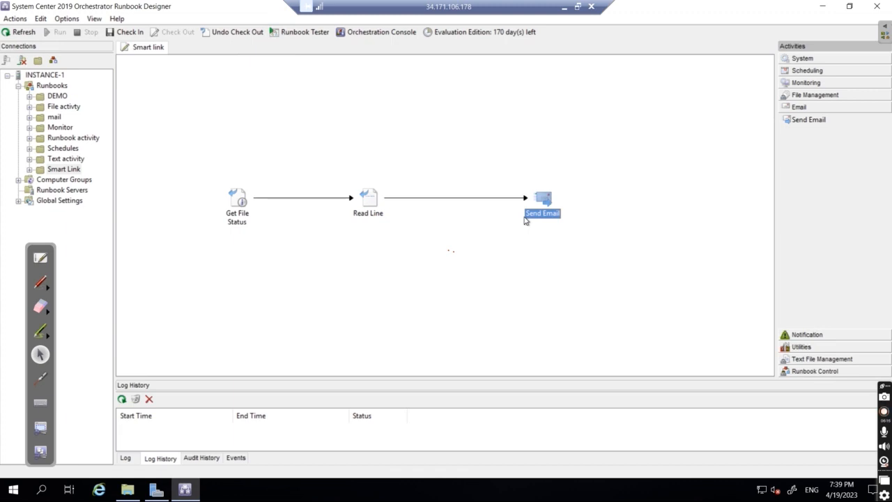
left_click(238, 204)
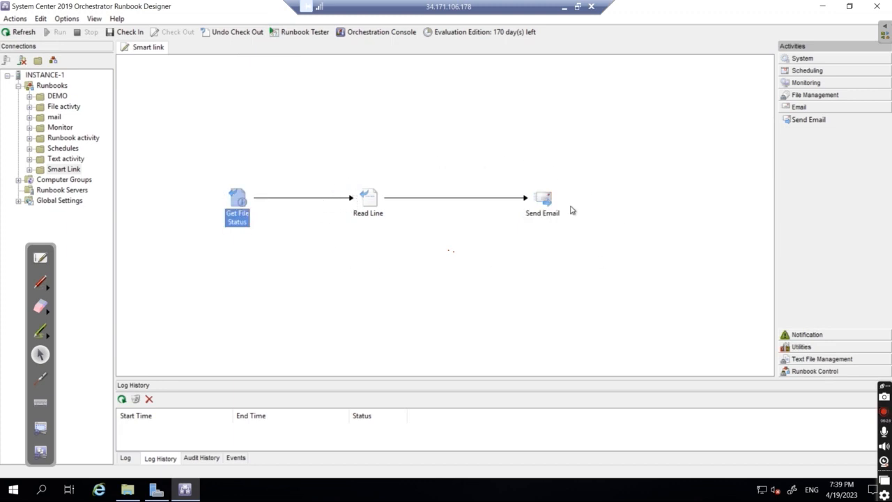
left_click(543, 209)
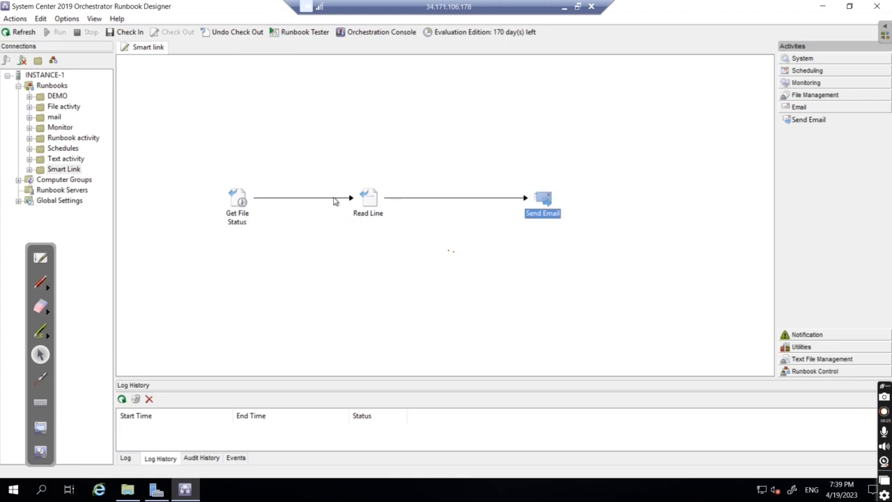
left_click(368, 200)
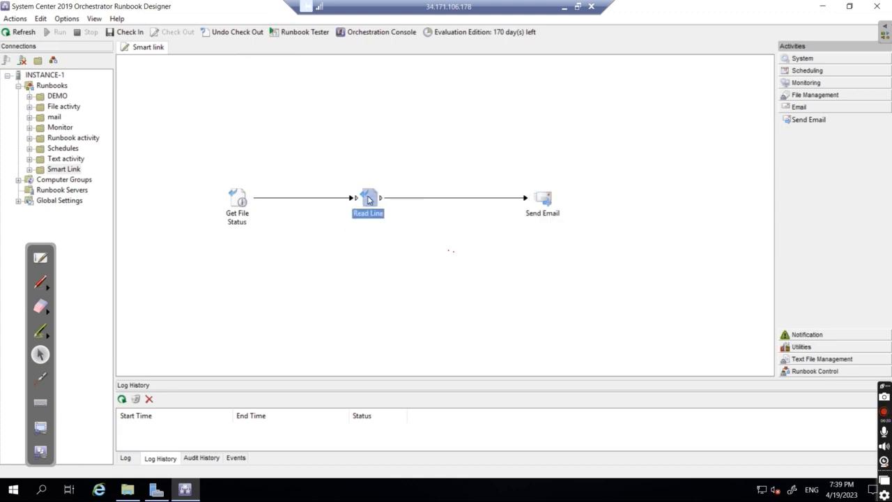
left_click(539, 220)
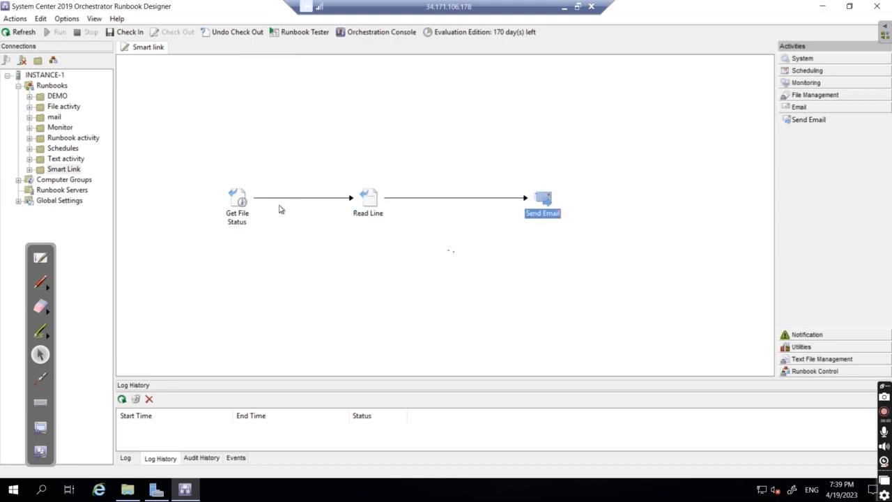
- Set the Get File Status activity's source file to input.txt from Folder 2 on the Desktop
double_click(239, 199)
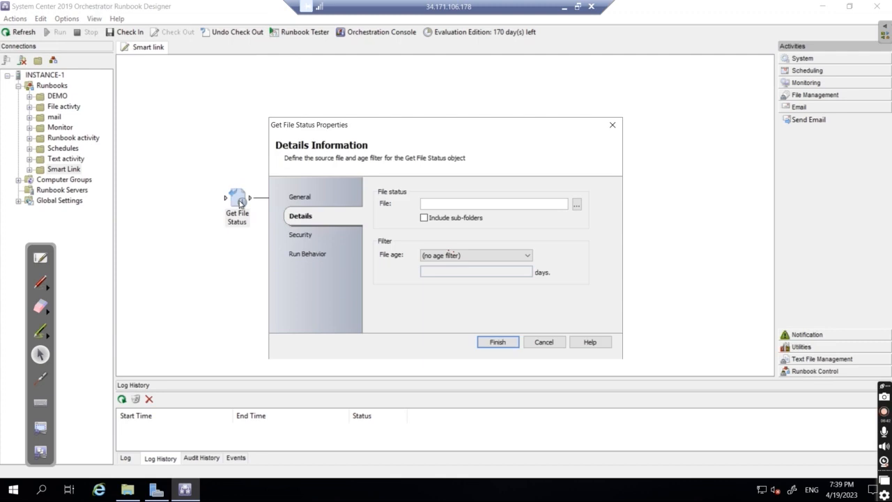
left_click(577, 204)
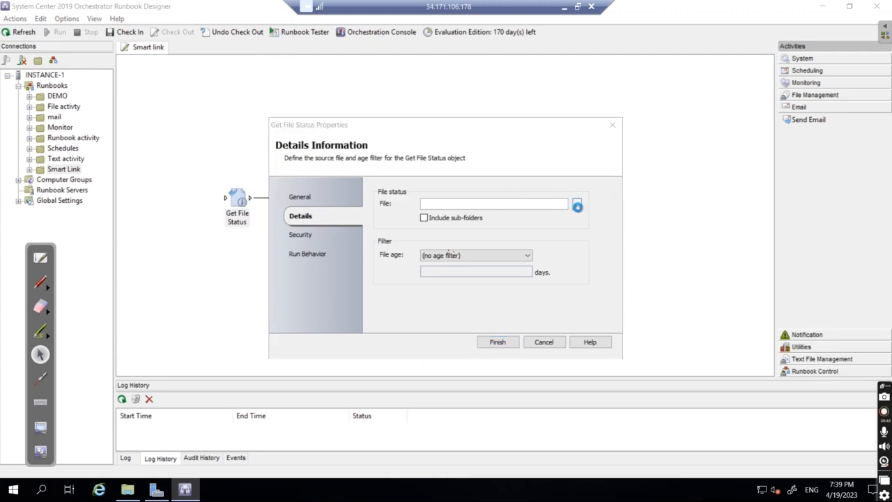
scroll(427, 327, "down", 1)
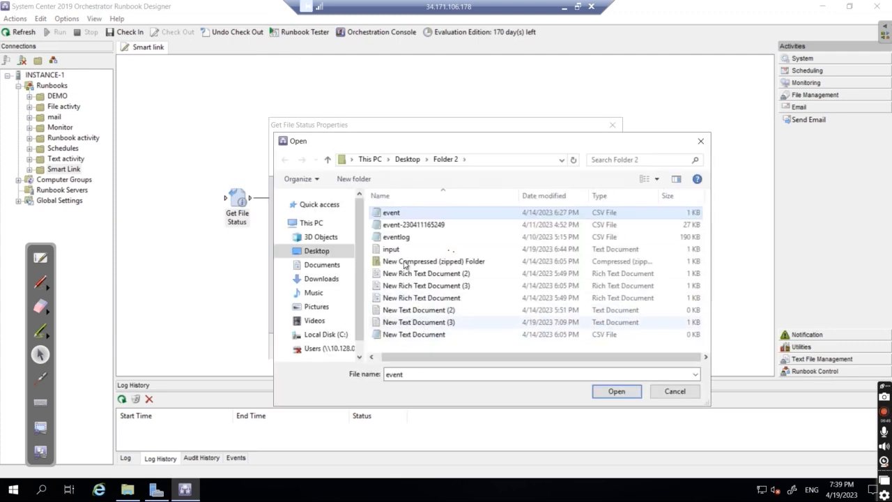
double_click(392, 249)
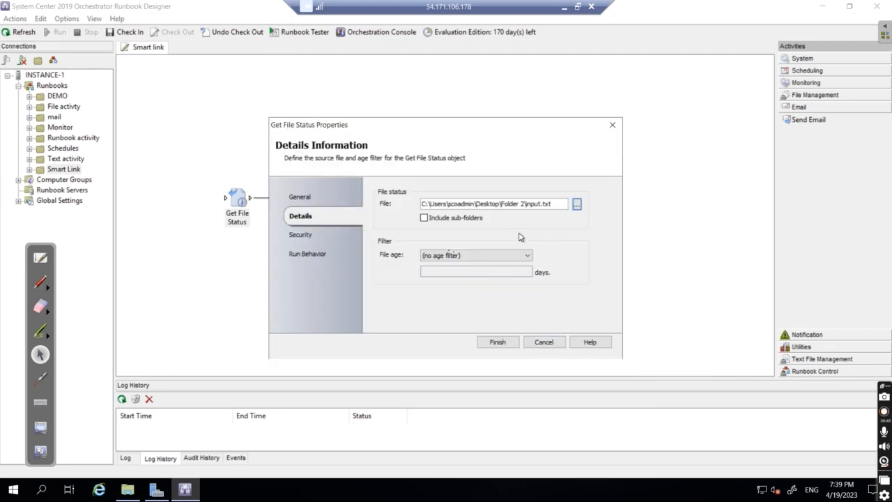
left_click(503, 345)
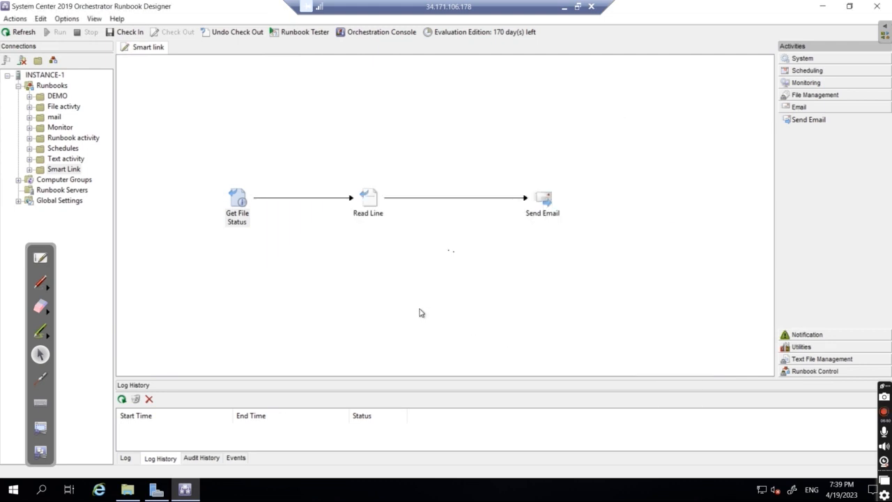
- Configure the Read Line activity to read input.txt from the Desktop's Folder 2 with ASCII file encoding
double_click(370, 200)
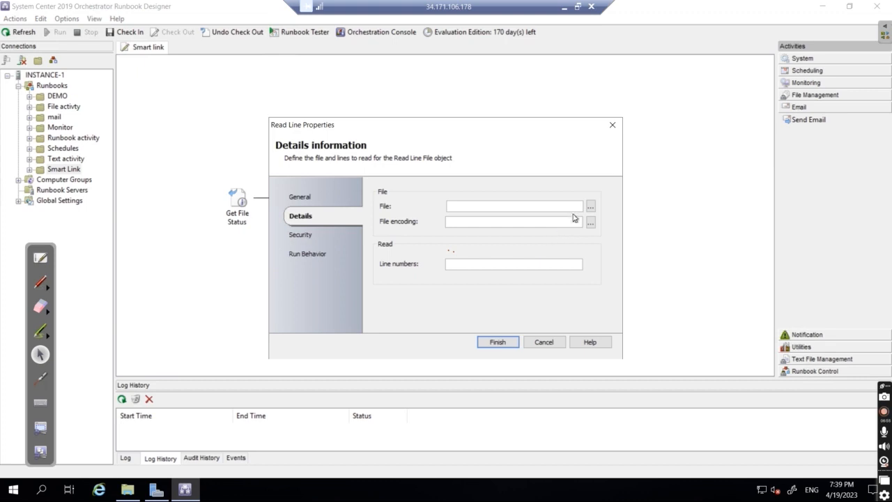
left_click(590, 209)
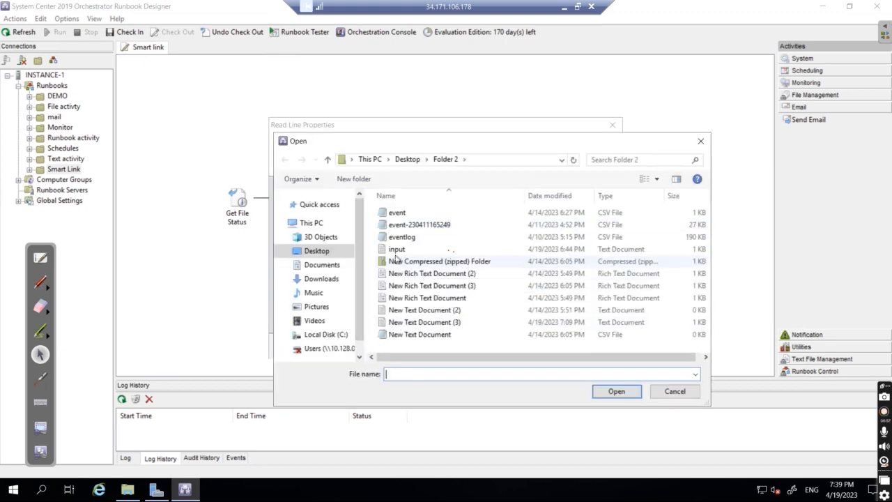
double_click(397, 251)
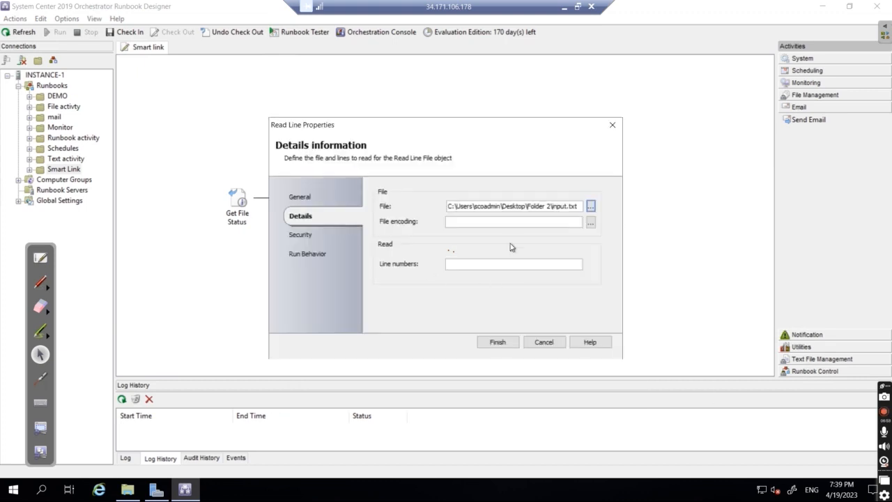
left_click(590, 223)
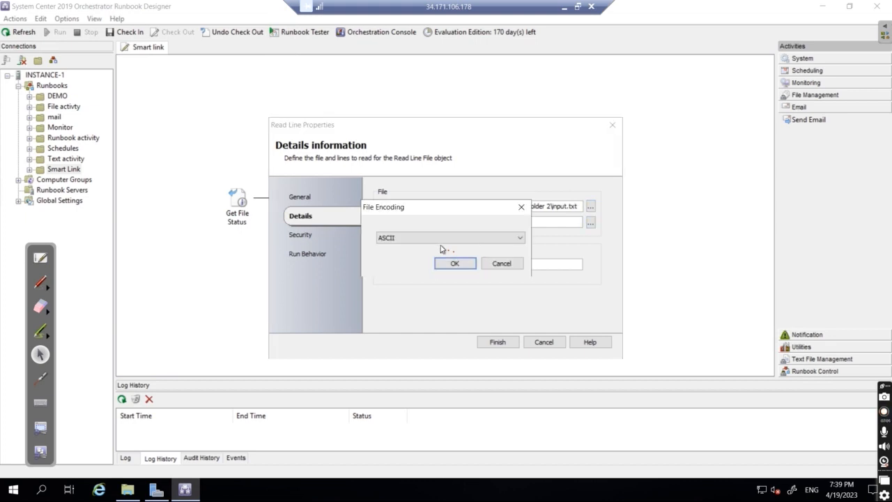
left_click(443, 266)
left_click(469, 265)
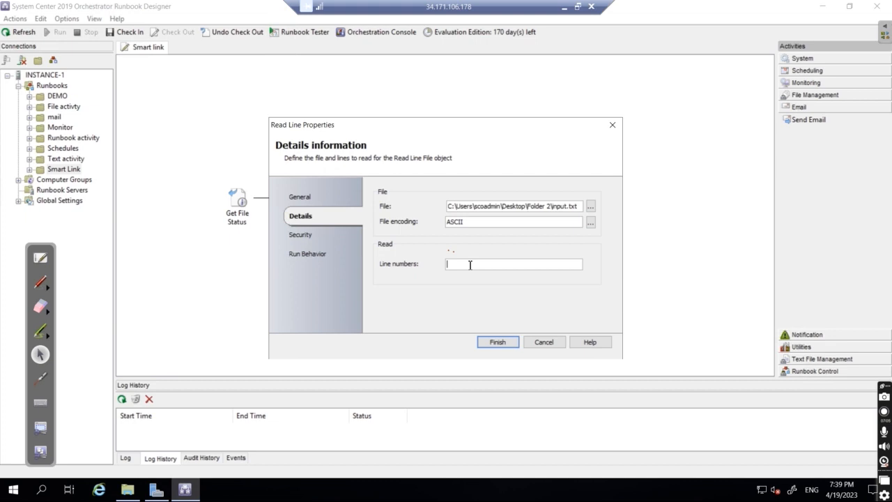
left_click(498, 341)
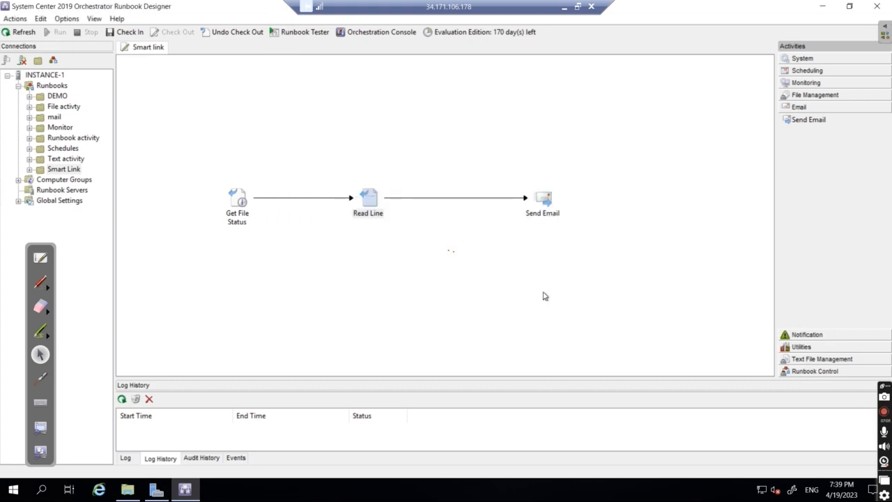
- Review the Send Email activity's subject, recipient, message and SMTP authentication settings, leaving them unedited
double_click(544, 200)
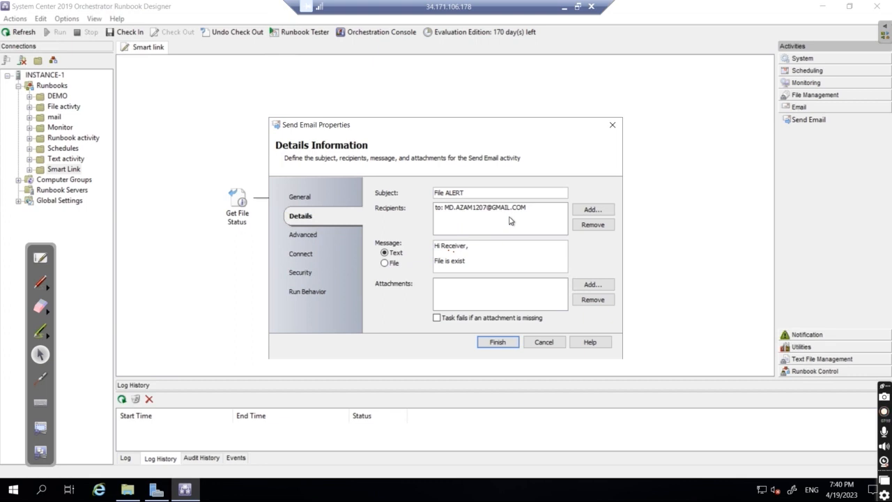
left_click_drag(469, 262, 438, 262)
left_click(486, 267)
left_click(303, 237)
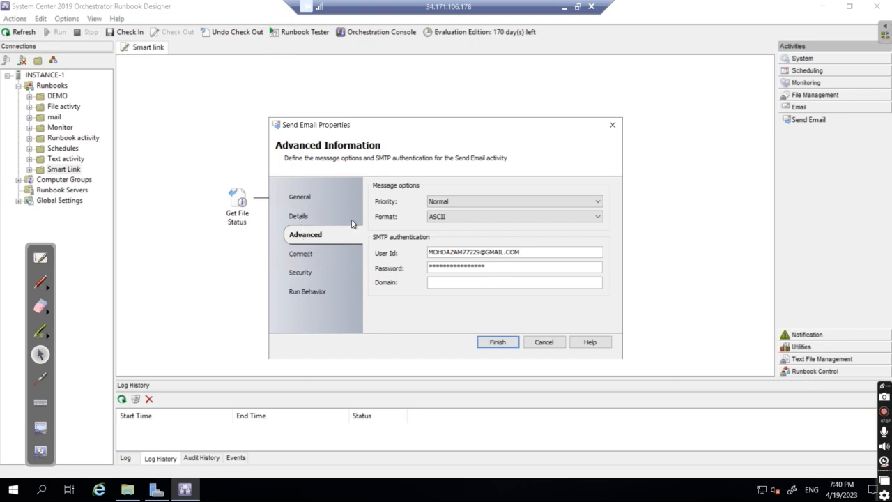
left_click(299, 220)
left_click(542, 342)
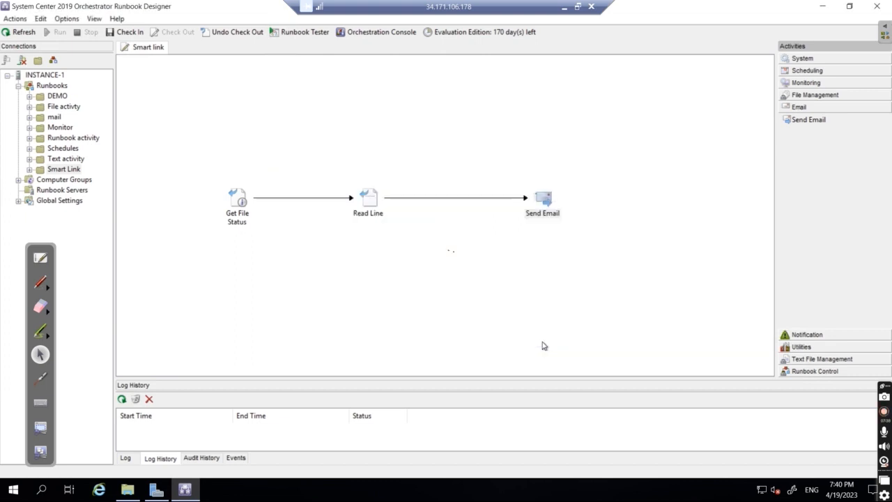
- Check in and run the Smart link runbook, showing its log history
left_click(129, 32)
left_click(62, 32)
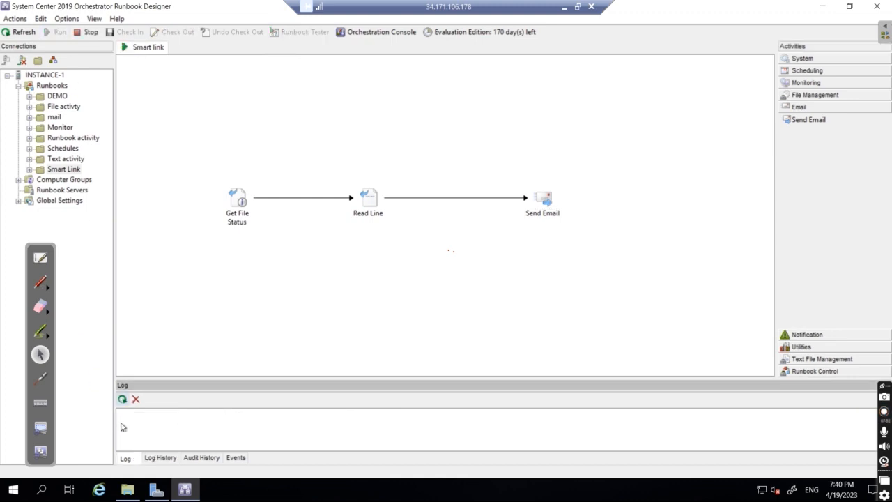
left_click(153, 460)
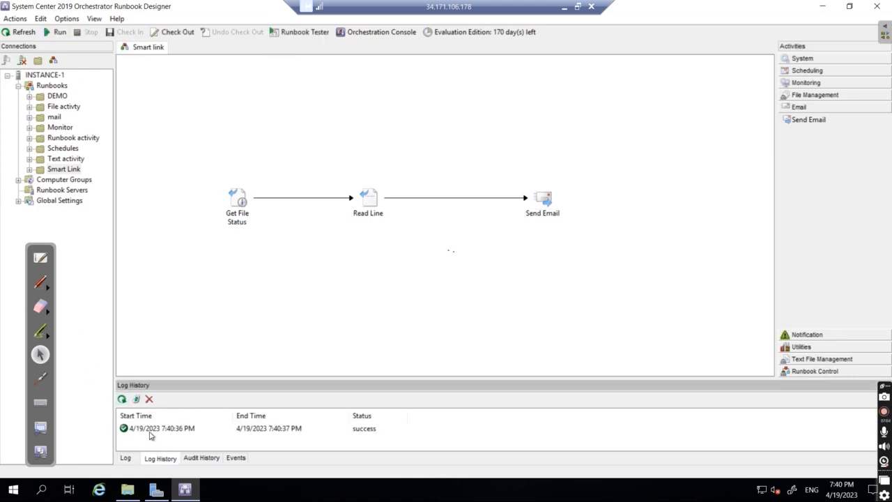
- Check the status of each activity in the details of the Smart link runbook's logged run
double_click(150, 431)
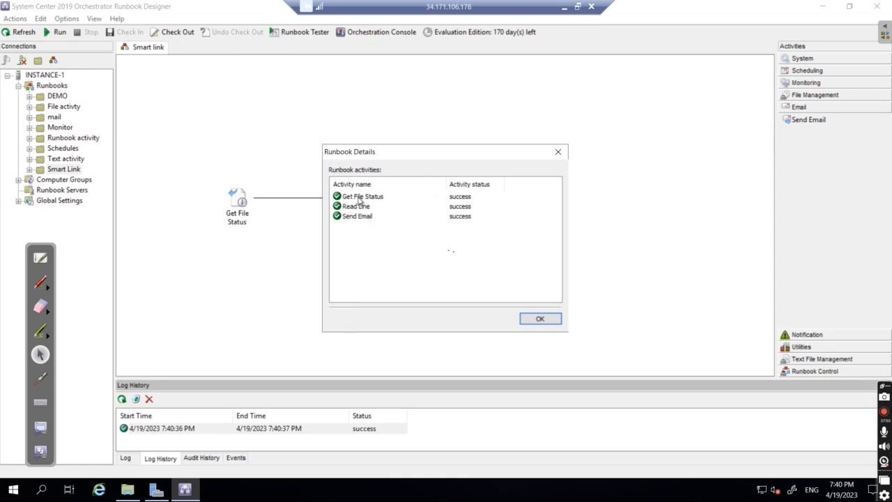
left_click(351, 206)
left_click(558, 151)
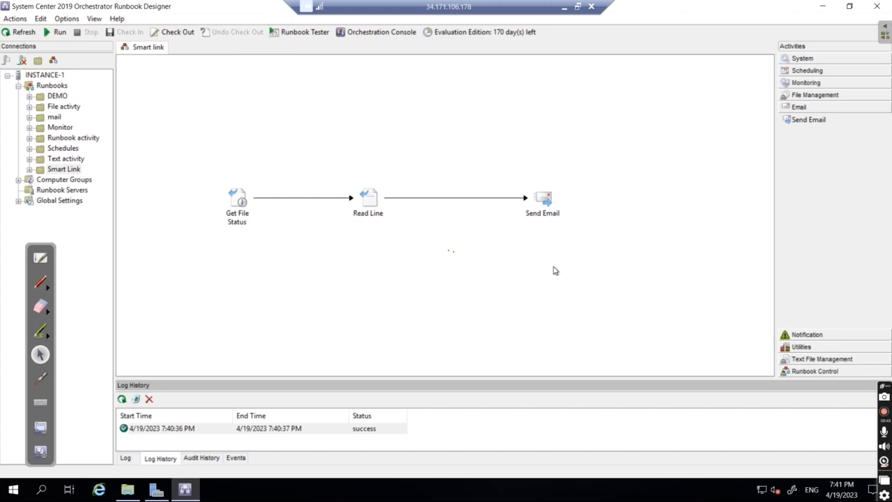
- Switch to Gmail, reload the inbox, read the new File ALERT email, and return to the Runbook Designer session
left_click(564, 7)
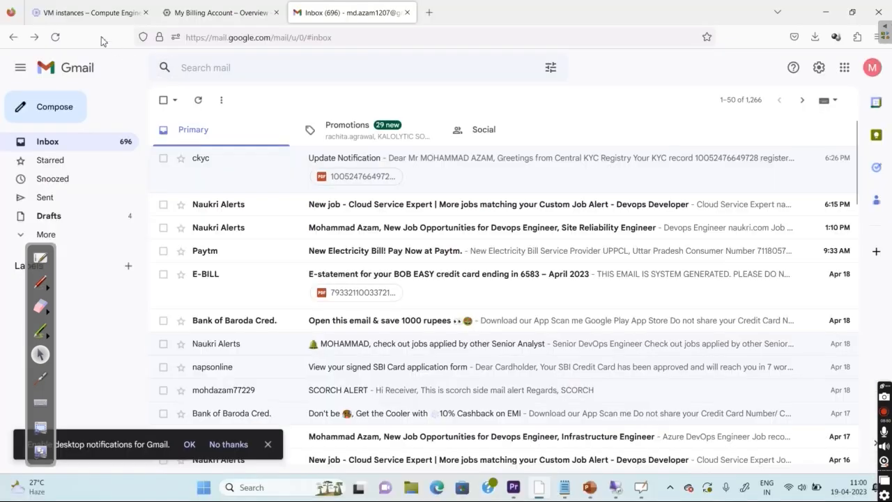
left_click(55, 37)
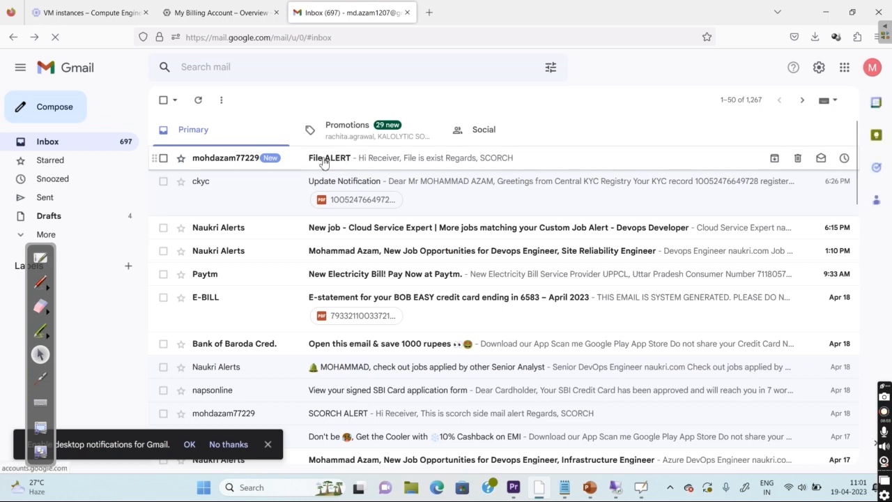
left_click(322, 162)
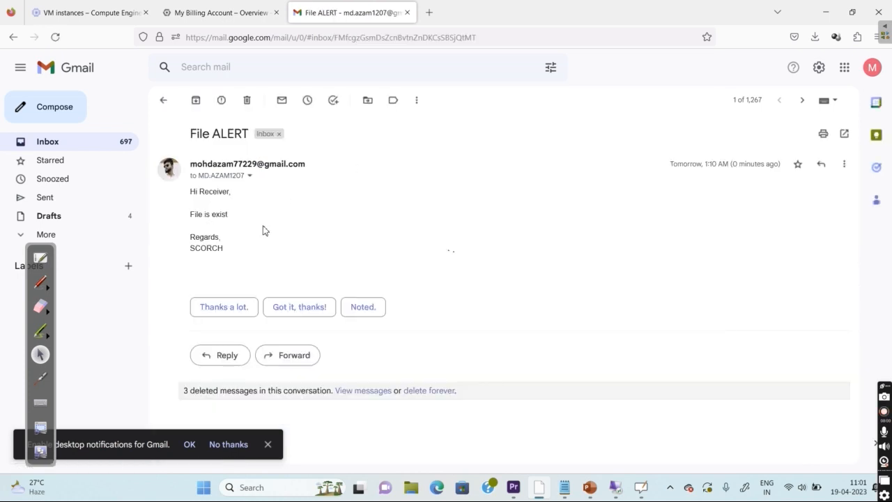
left_click(825, 16)
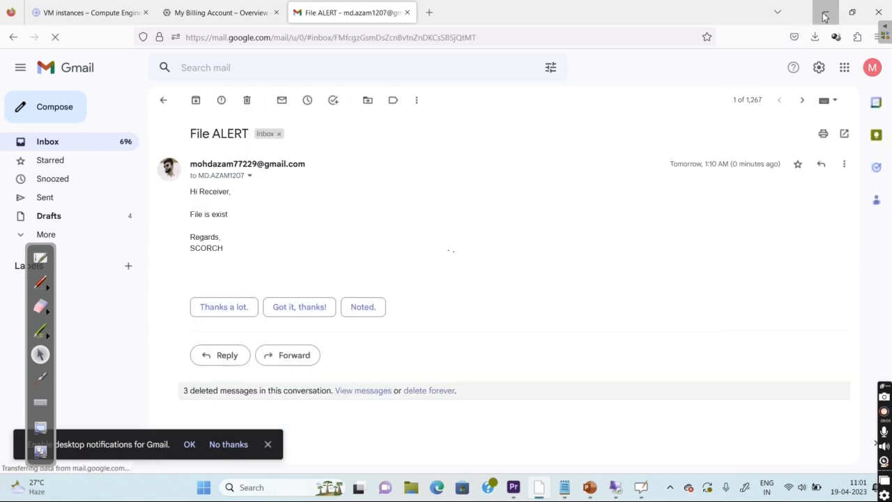
left_click(590, 487)
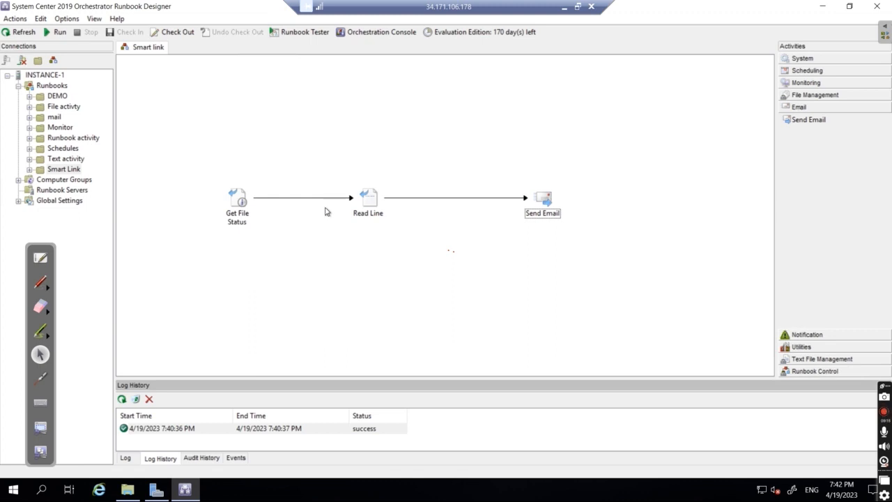
- Clear the file encoding in the Read Line activity's details and save the change
left_click(237, 219)
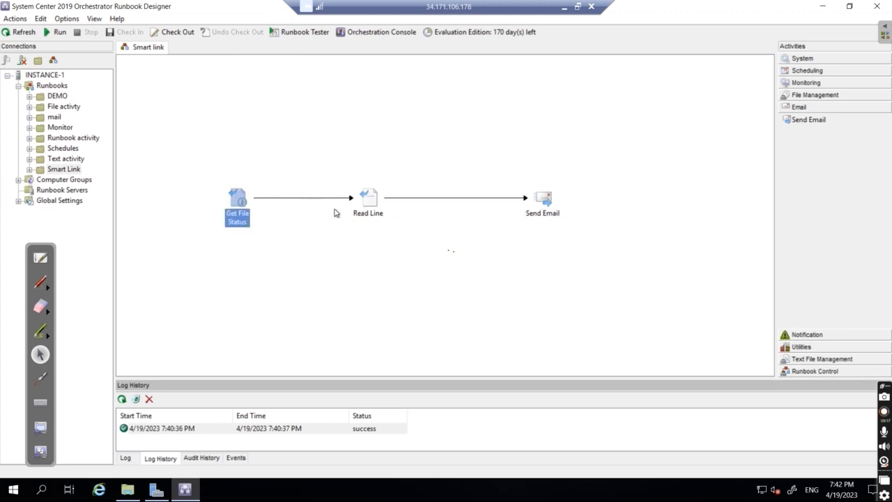
left_click(368, 202)
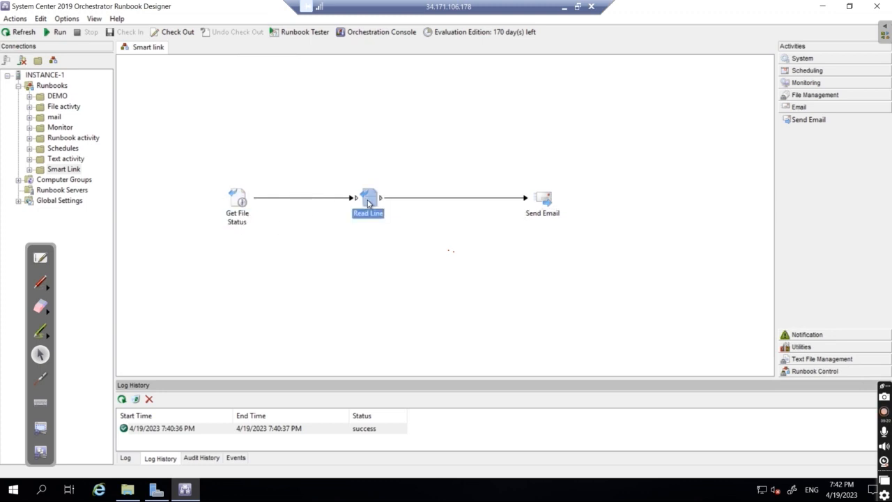
double_click(368, 203)
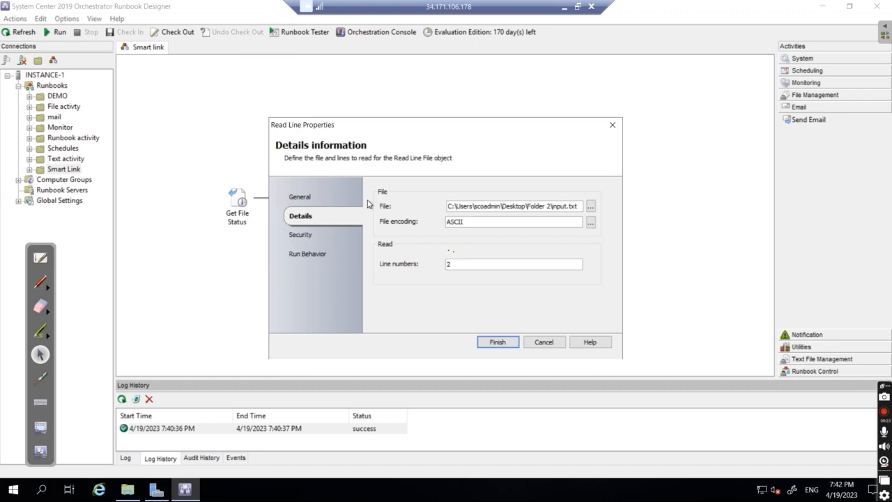
key("Tab")
left_click(490, 341)
left_click(455, 278)
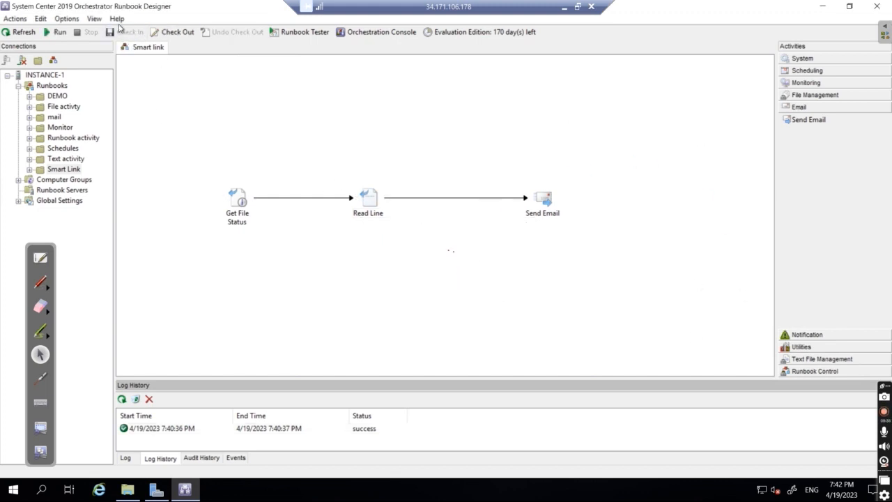
- Run the Smart link runbook and check each activity's status in the newest log history entry
left_click(53, 32)
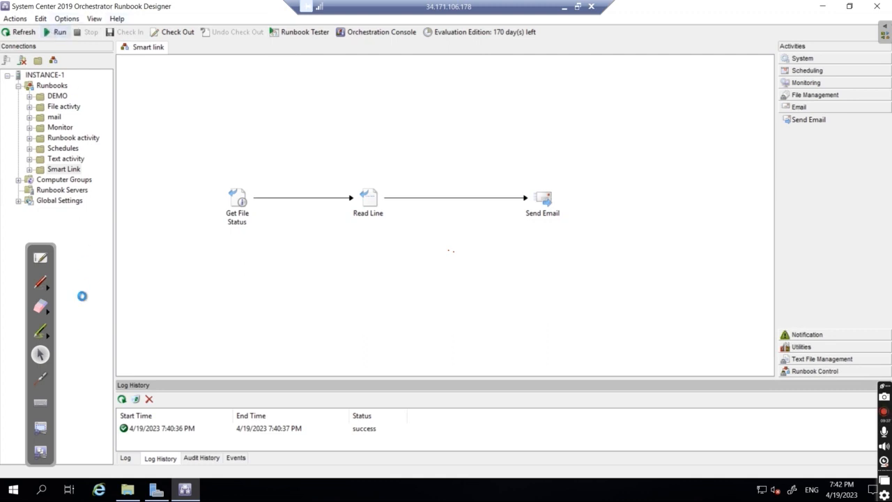
left_click(125, 458)
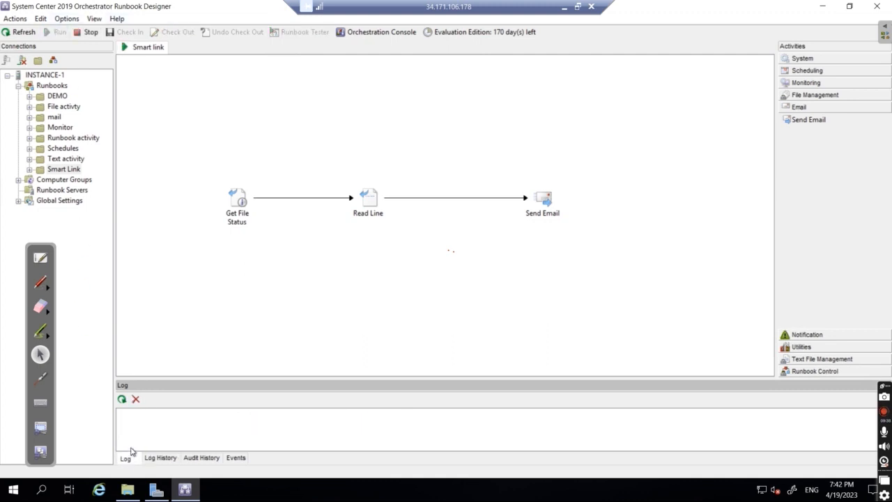
left_click(158, 458)
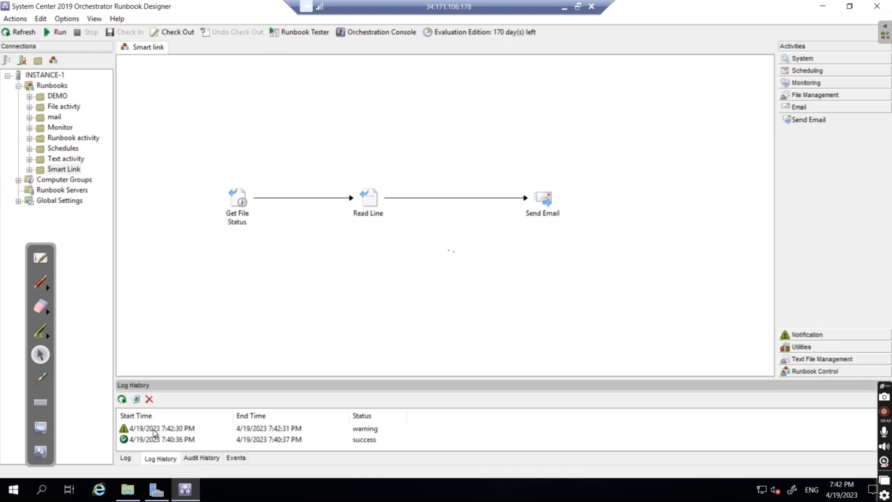
double_click(155, 429)
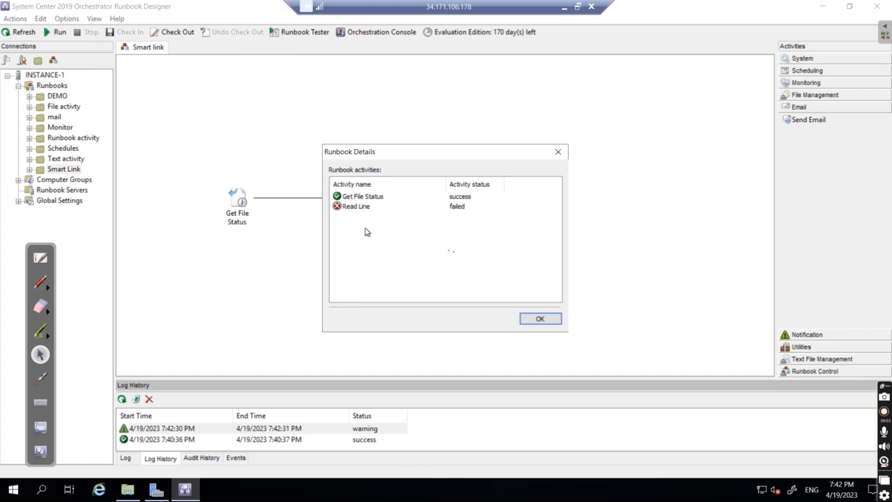
left_click(560, 153)
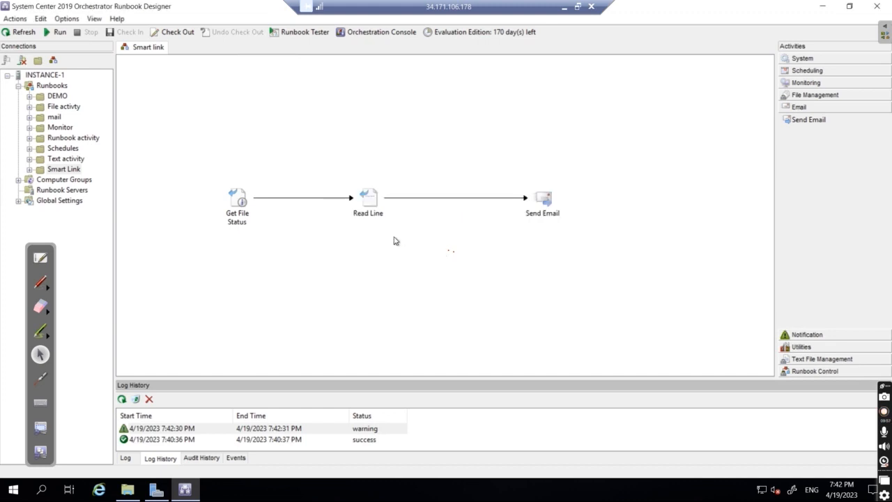
- Set the Read Line activity's file encoding to ASCII and save its properties
left_click(241, 197)
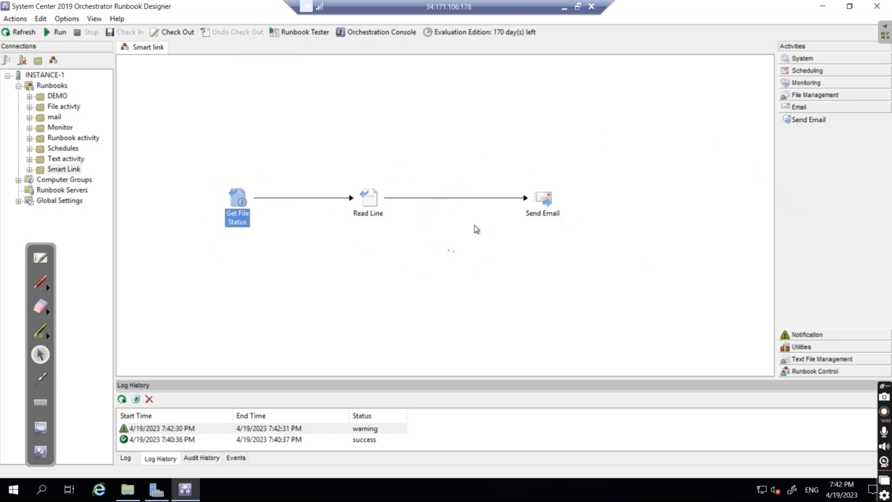
double_click(369, 200)
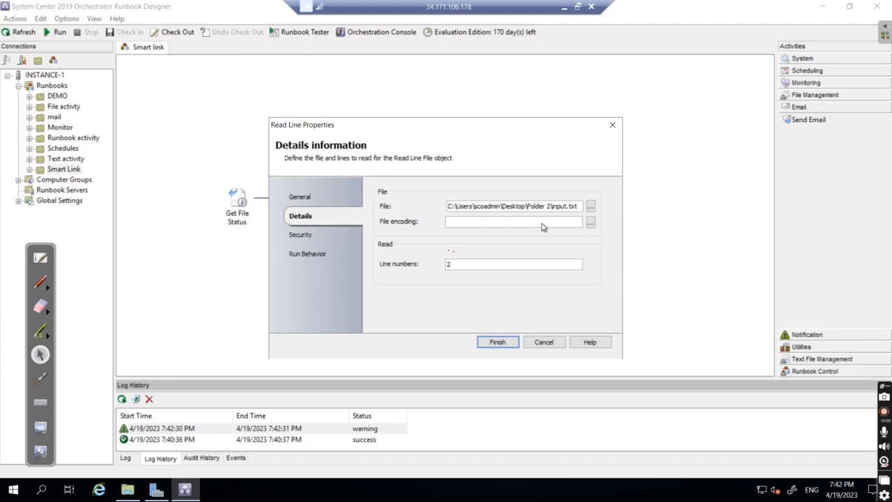
left_click(591, 223)
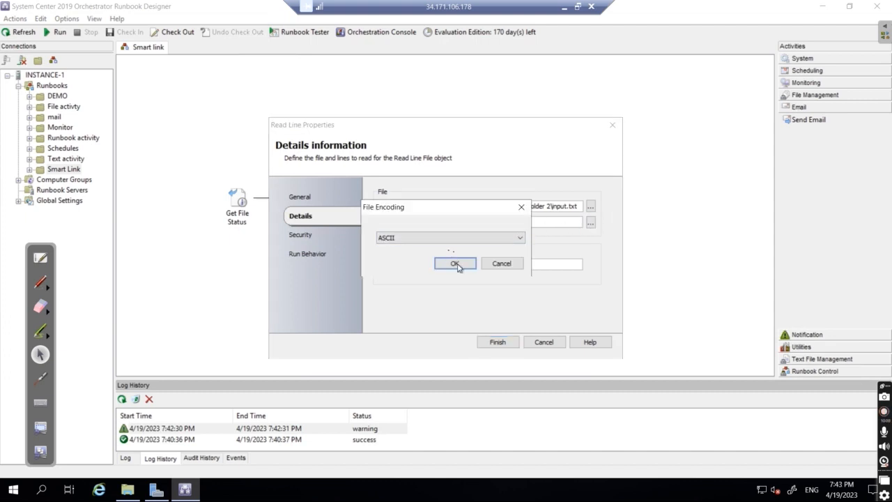
left_click(458, 263)
left_click(497, 341)
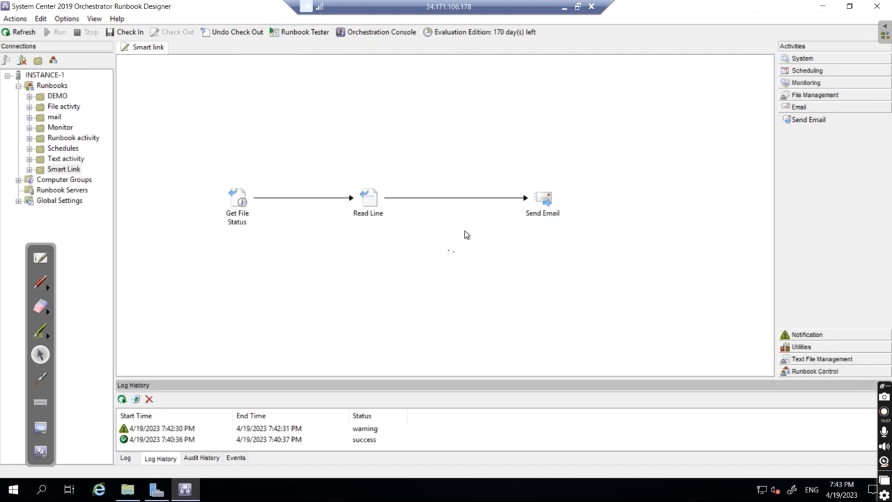
- Disable the link between the Read Line and Send Email activities
right_click(542, 203)
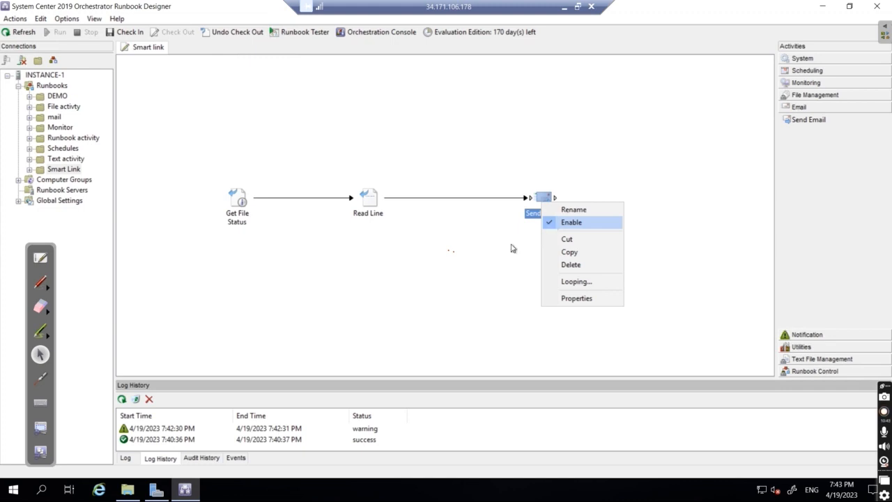
left_click(464, 266)
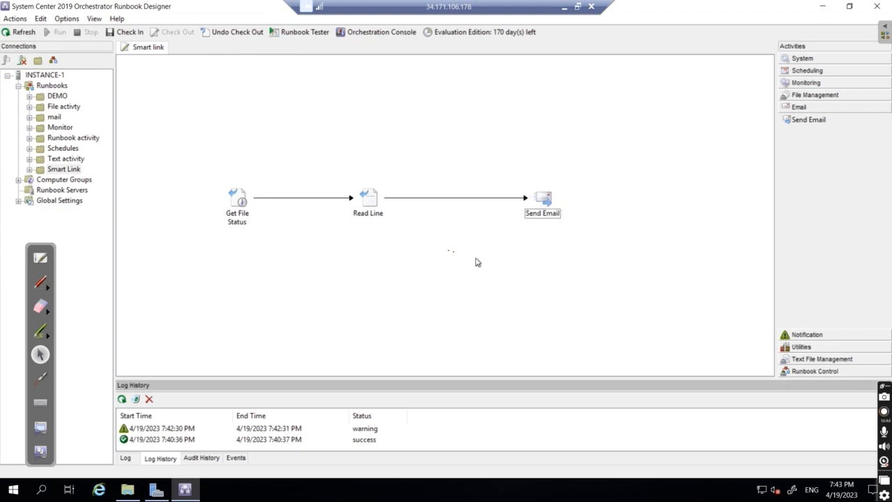
right_click(466, 198)
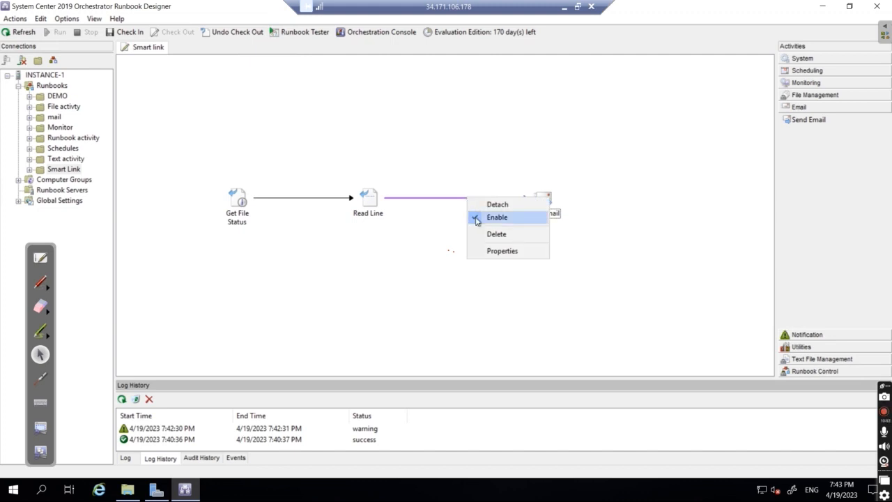
left_click(477, 219)
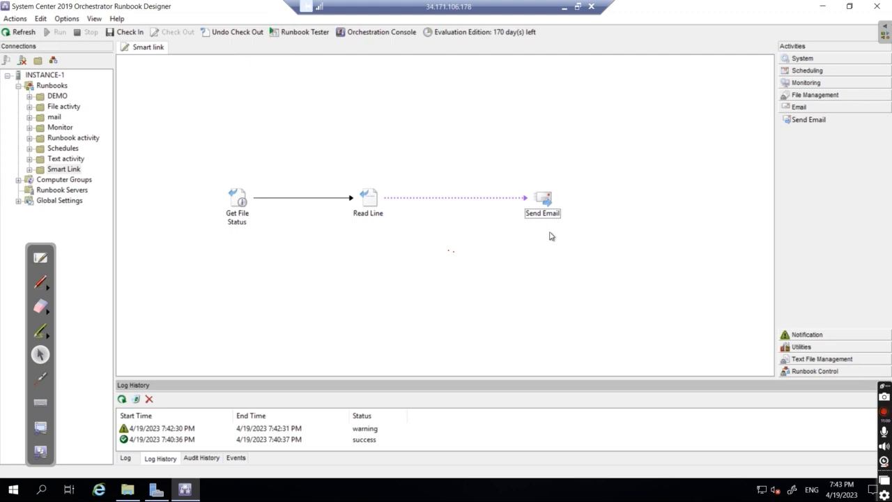
right_click(545, 201)
left_click(465, 276)
- Check in and run the Smart link runbook, and inspect the activity statuses of the newest run in the log history
left_click(128, 34)
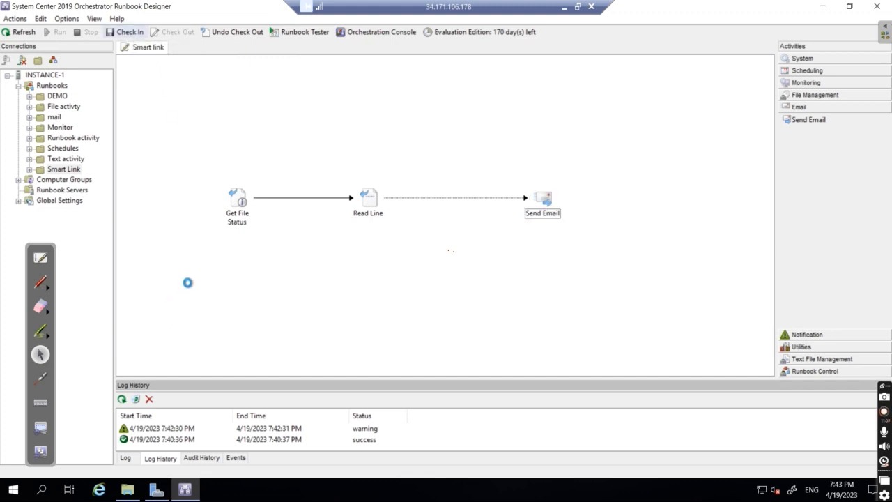
left_click(56, 33)
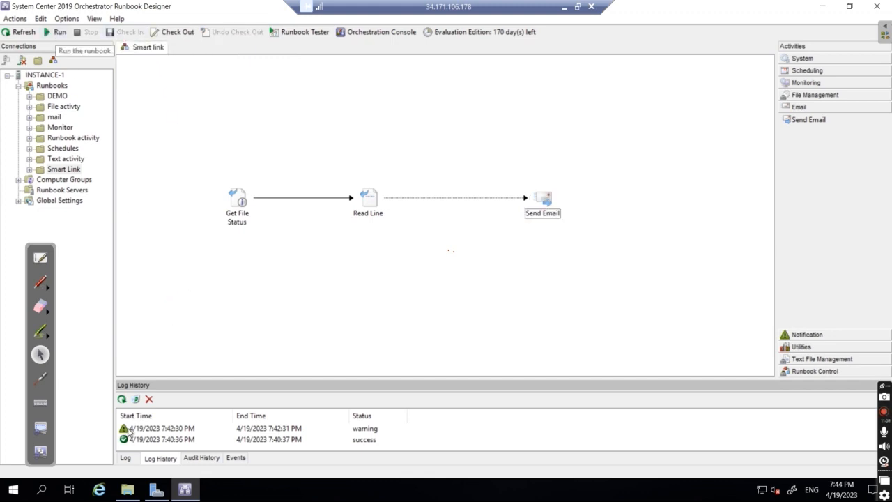
left_click(123, 416)
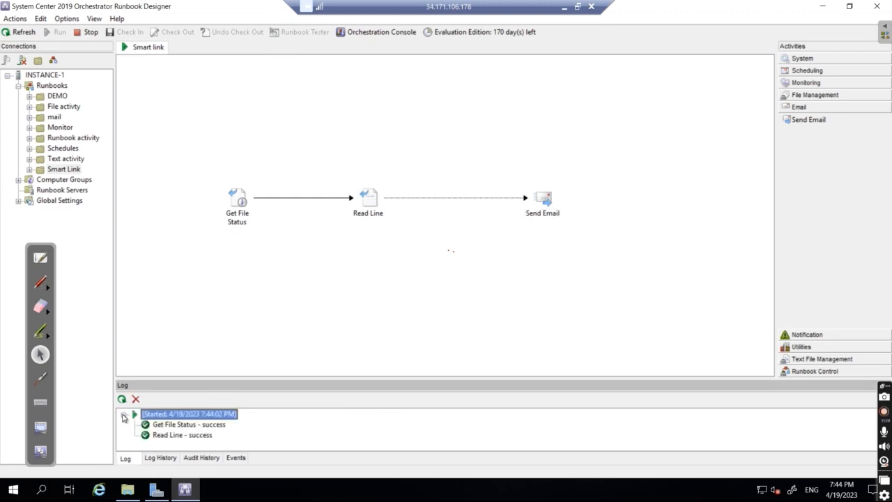
left_click(155, 458)
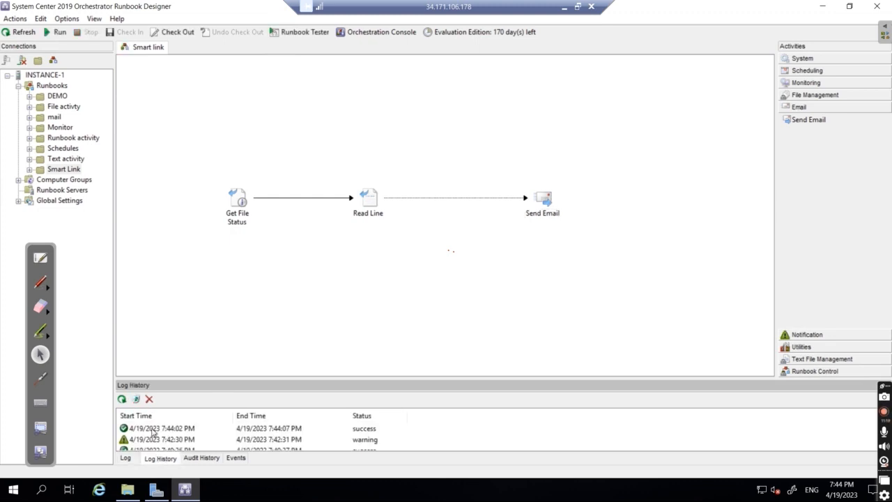
double_click(153, 430)
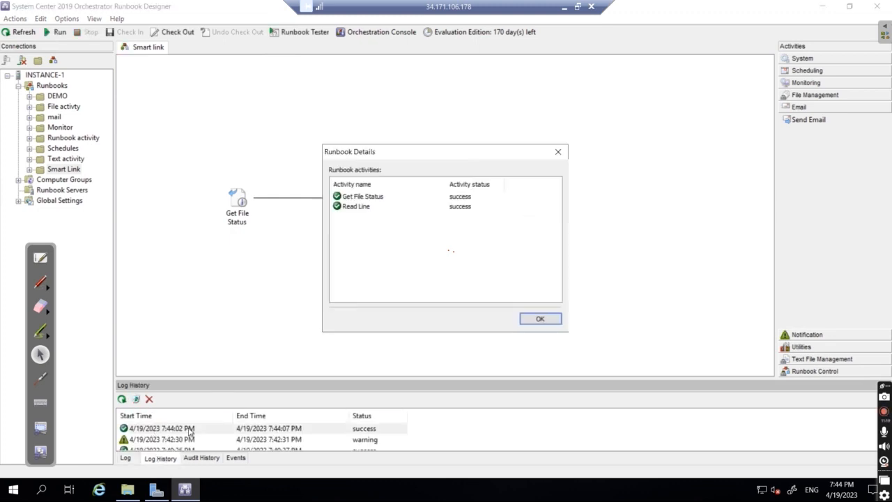
left_click(559, 154)
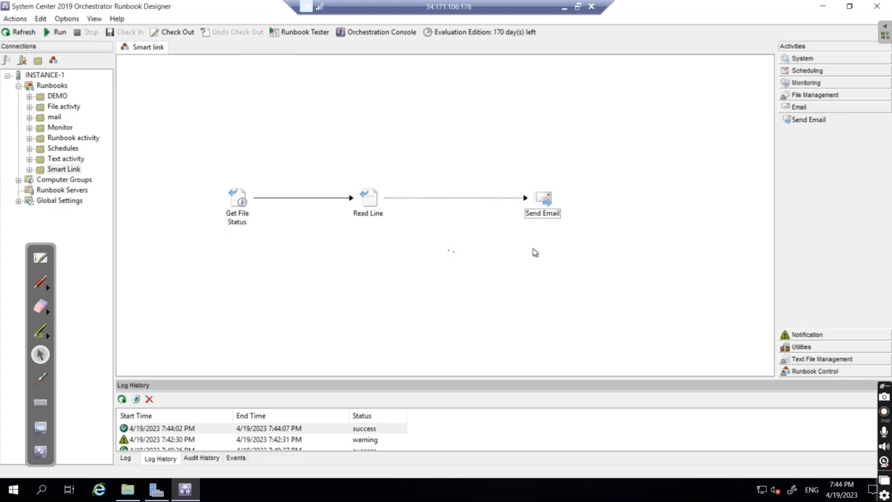
right_click(441, 199)
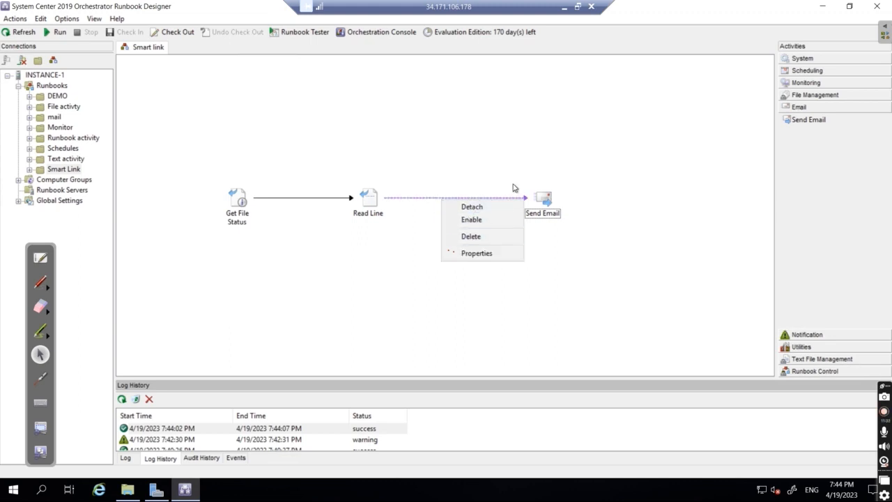
left_click(581, 207)
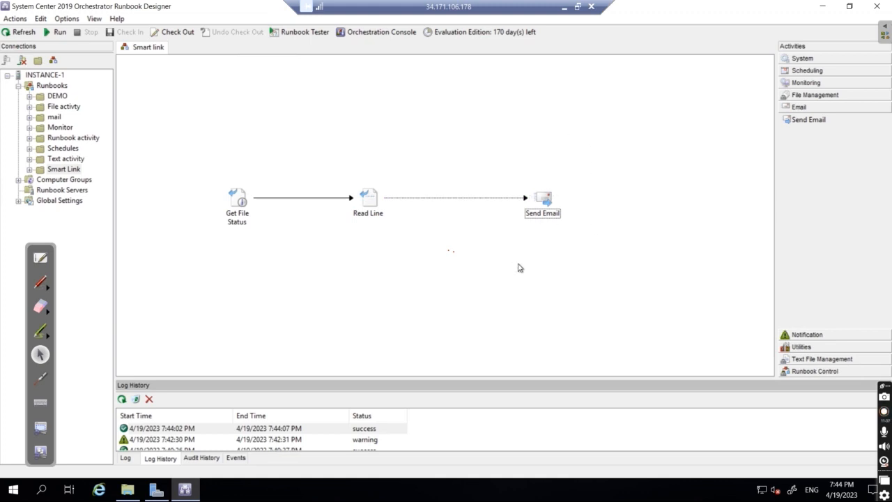
right_click(417, 199)
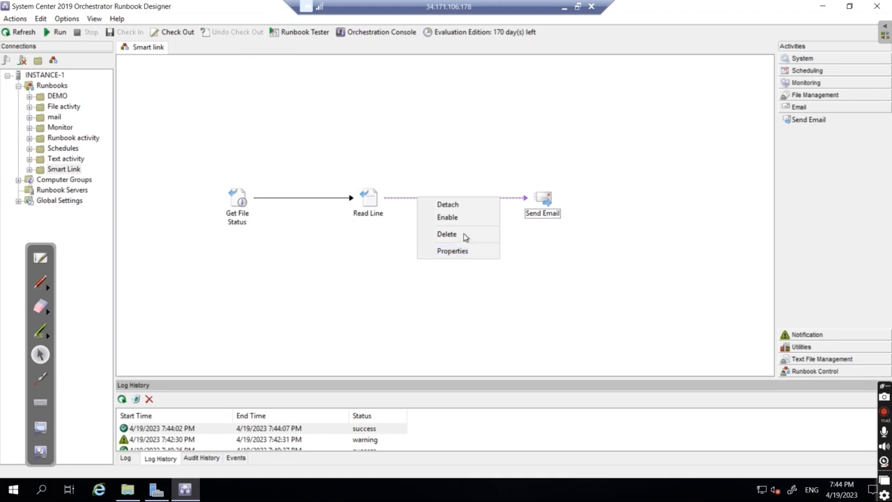
left_click(566, 275)
- Check out the Smart link runbook for editing
left_click_drag(367, 195, 364, 113)
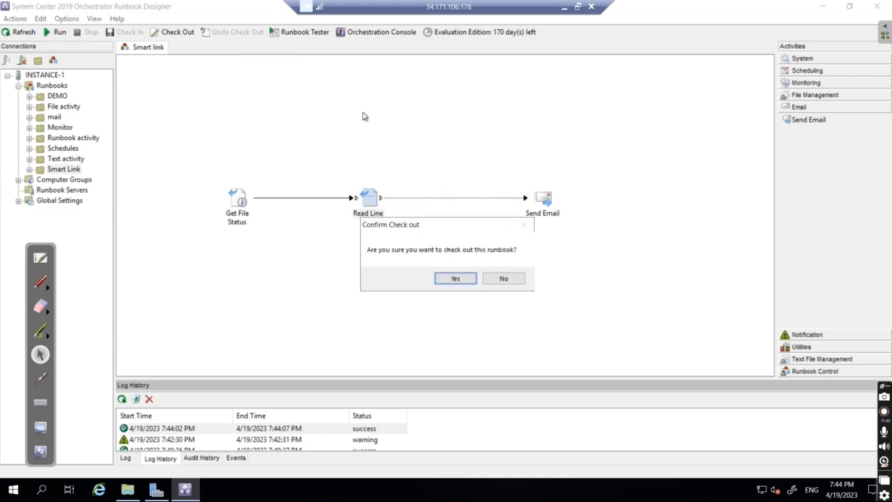
left_click(454, 279)
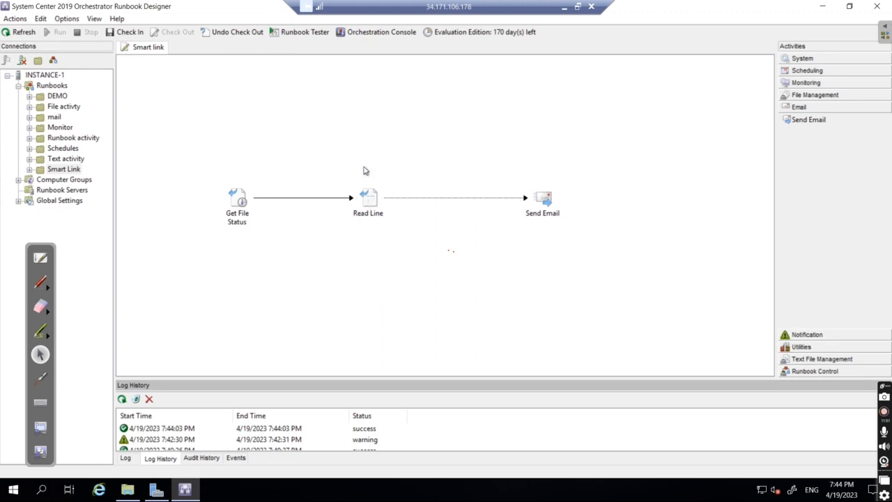
- Rearrange the runbook so Read Line sits above the level of Get File Status and Send Email sits directly below Read Line
left_click_drag(358, 115, 359, 110)
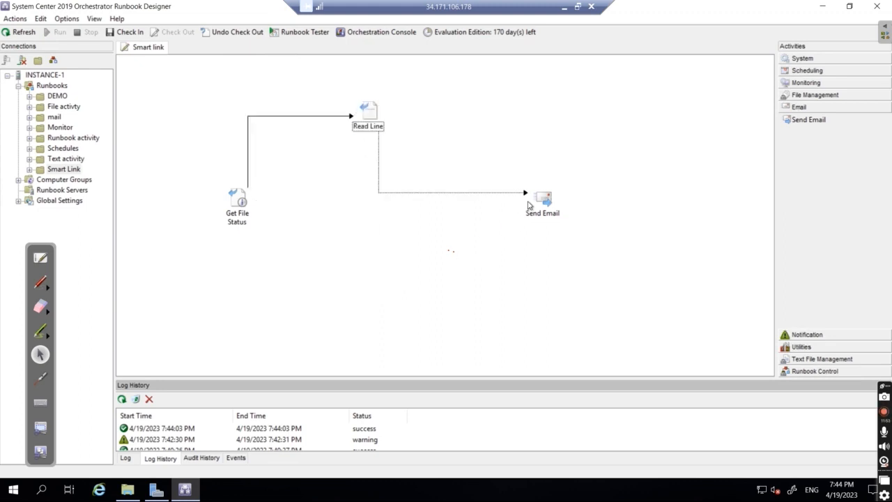
left_click_drag(282, 281, 364, 282)
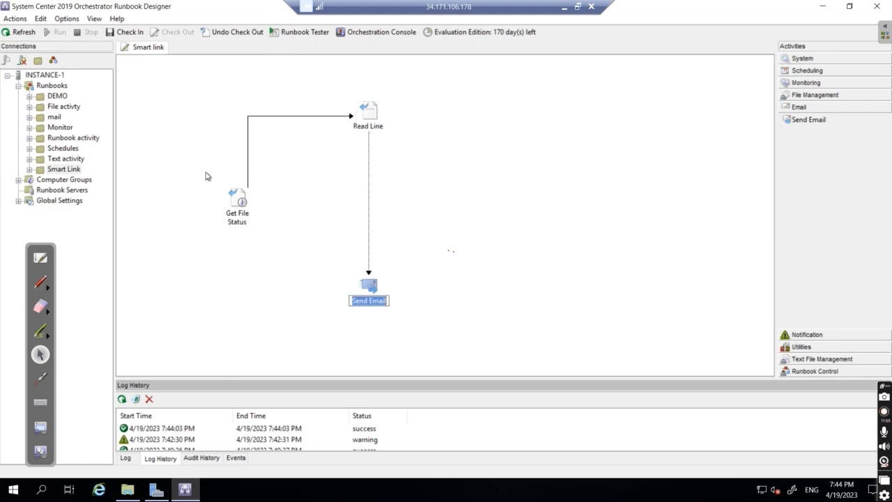
- Delete the disabled link between Read Line and Send Email, and link Get File Status directly to Send Email
right_click(369, 196)
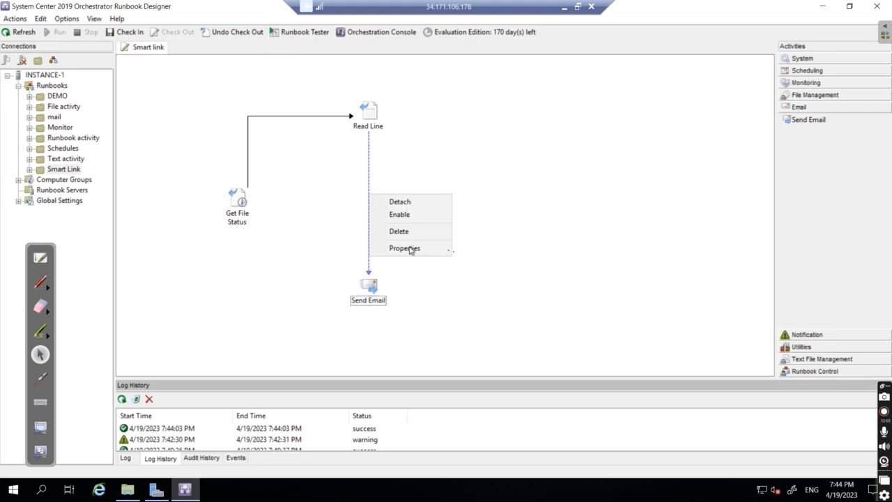
left_click(399, 230)
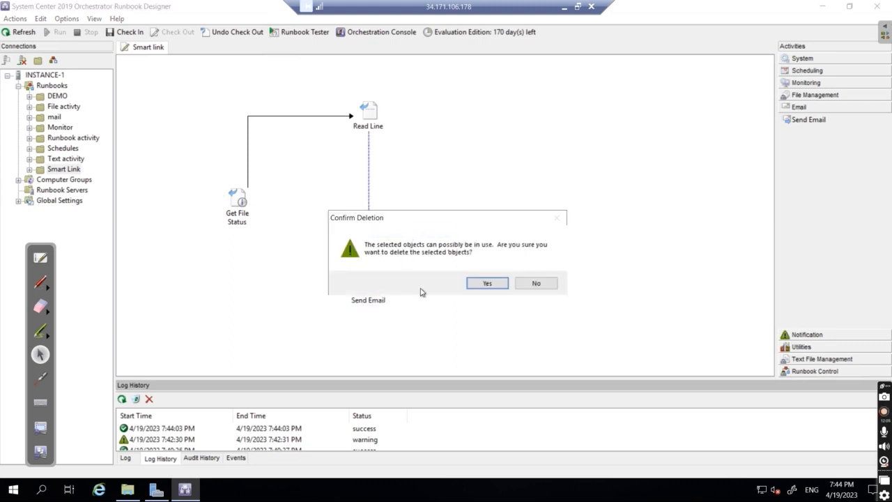
left_click(486, 282)
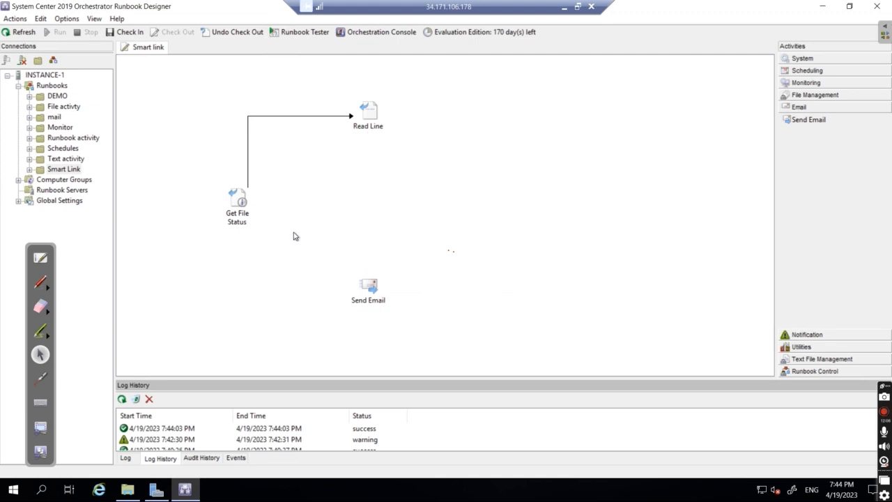
left_click(250, 202)
left_click_drag(335, 272, 357, 288)
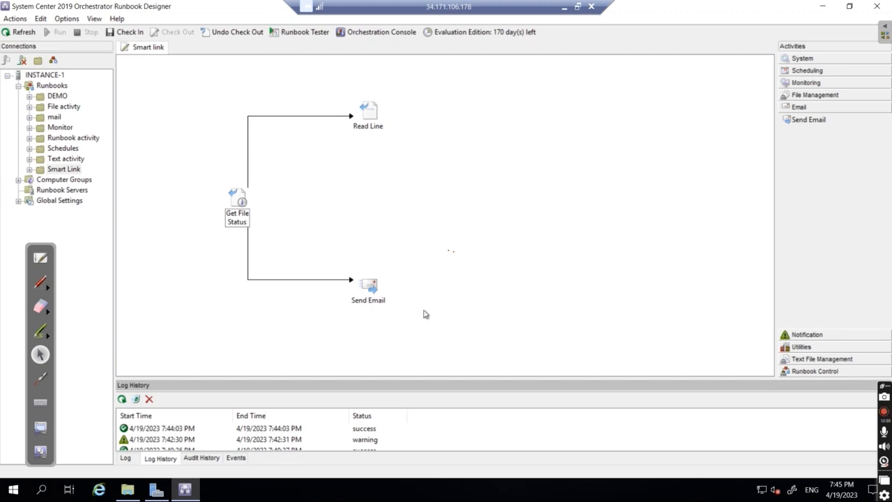
- Check in and run the branched Smart link runbook, and inspect the newest run's activities and Send Email details in the log history
left_click(120, 34)
left_click(49, 34)
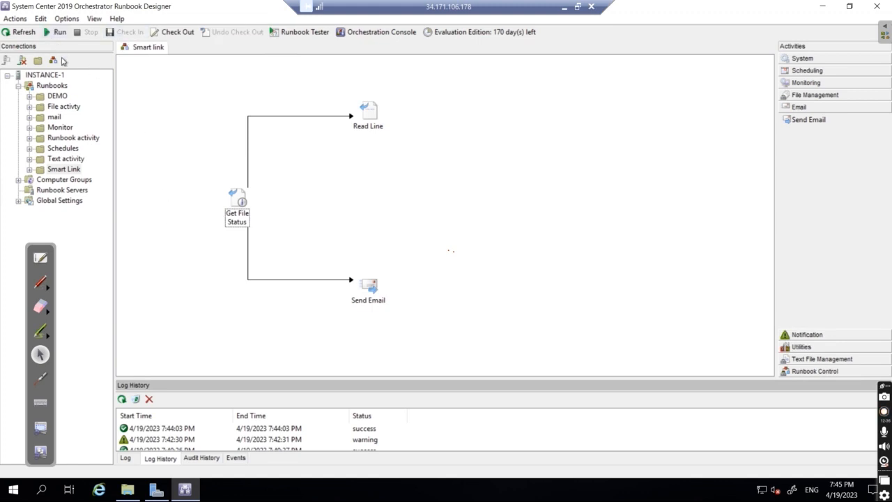
left_click(122, 400)
double_click(141, 429)
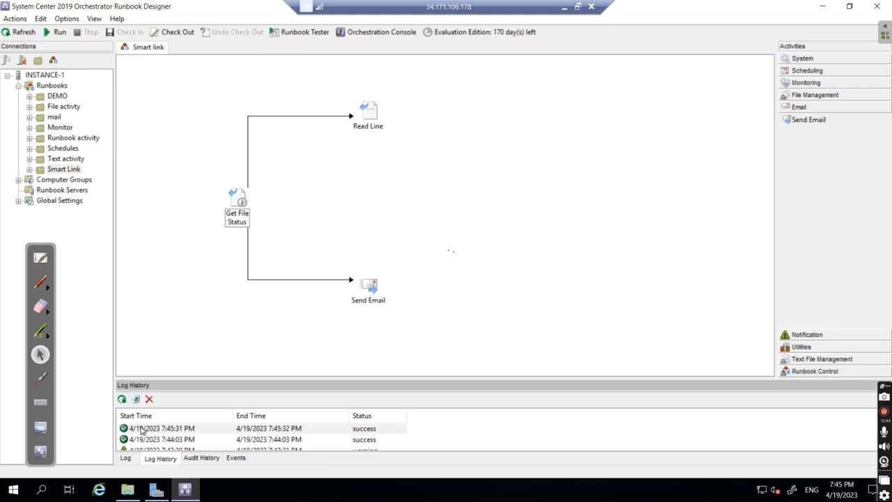
double_click(357, 209)
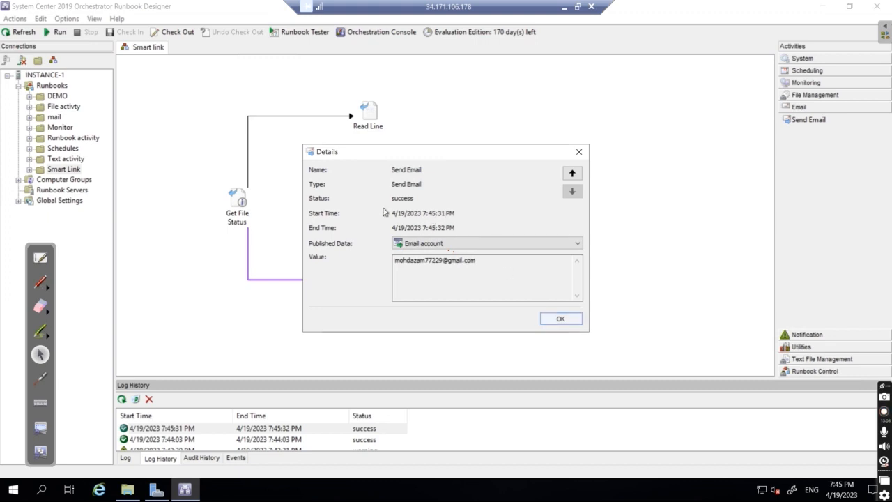
left_click(562, 318)
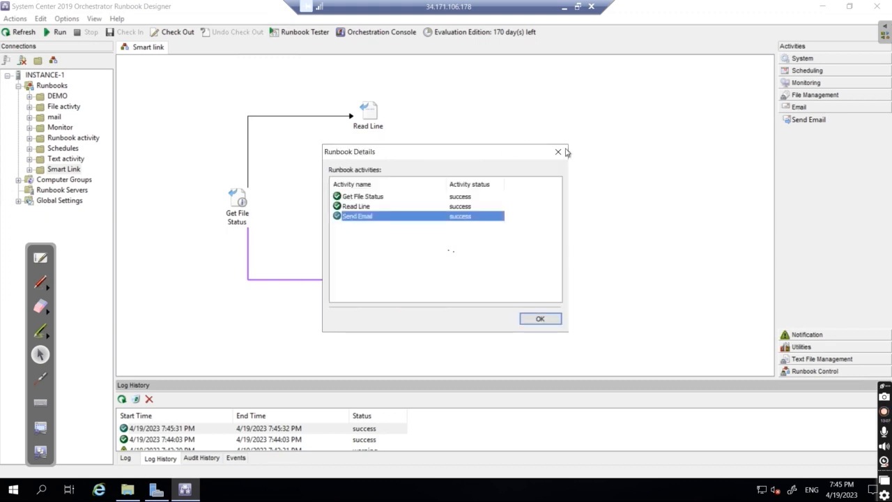
left_click(558, 151)
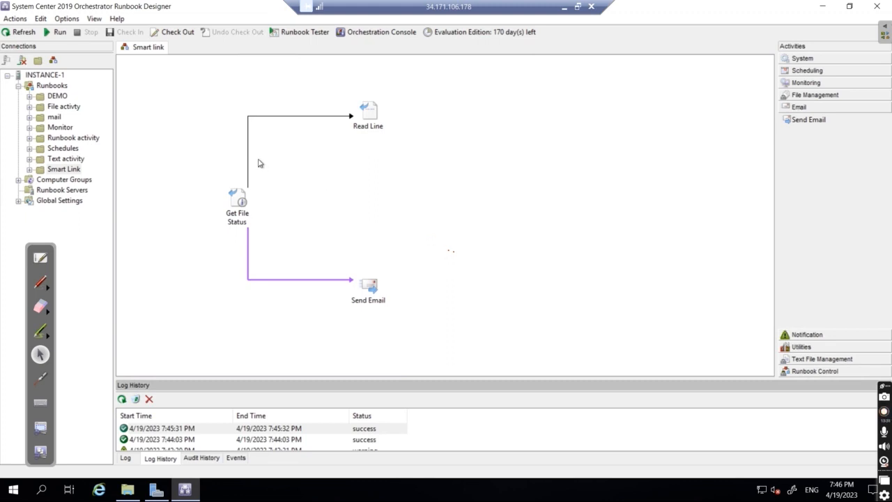
- Review the Read Line link's include filter, and set the Send Email link to include warning or failed instead of success, checking out the runbook
double_click(257, 120)
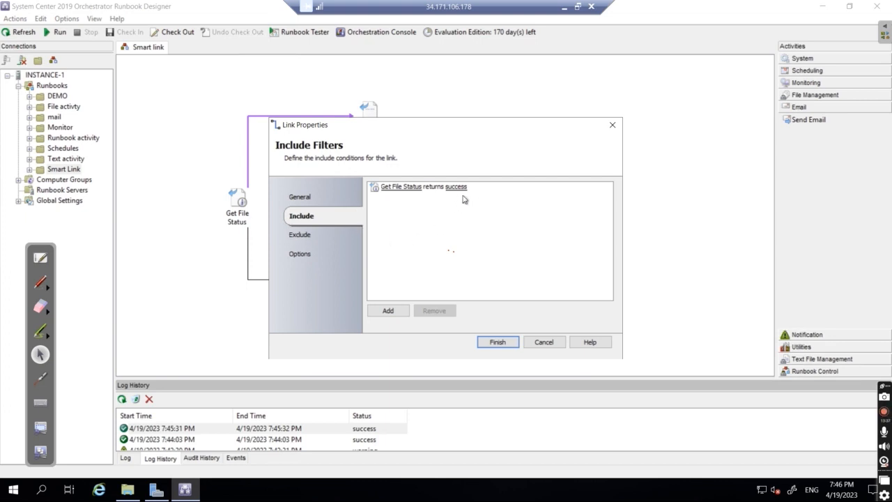
left_click(542, 342)
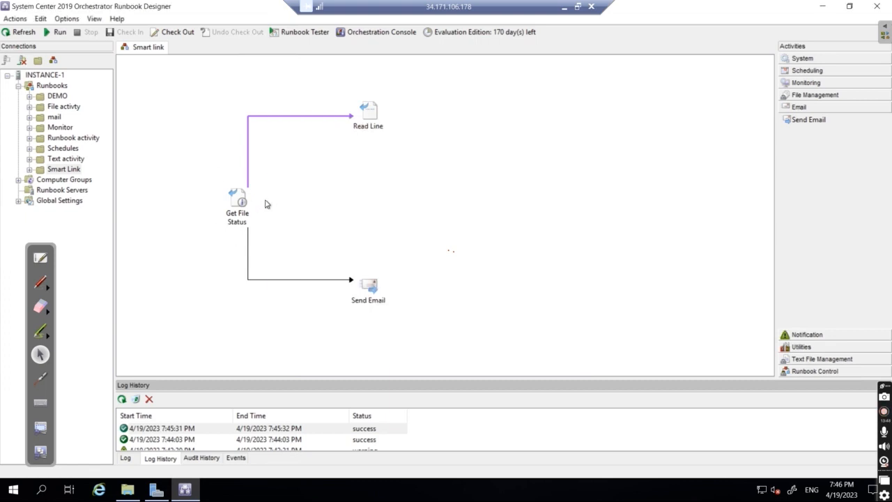
left_click(265, 280)
double_click(265, 282)
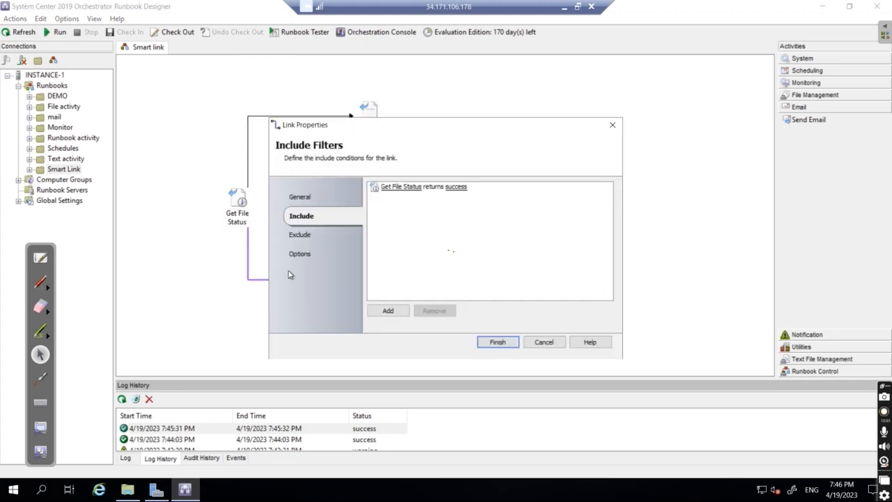
left_click(457, 187)
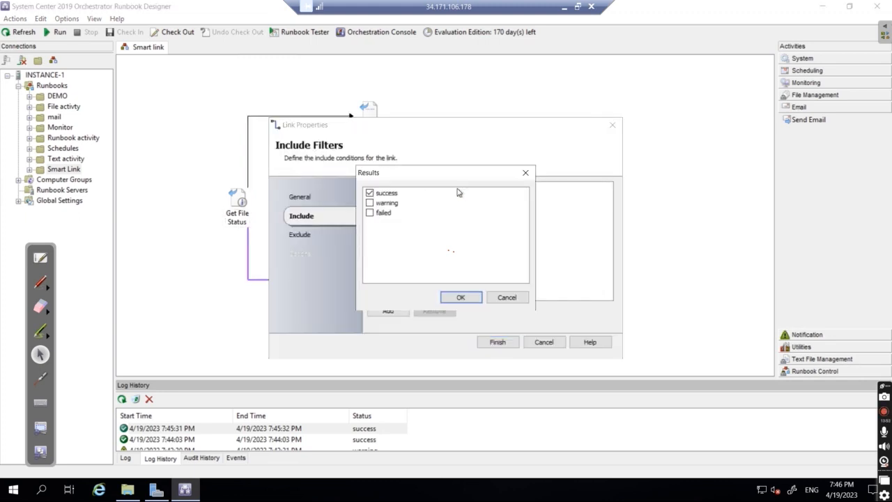
left_click(369, 193)
left_click(369, 203)
left_click(369, 212)
left_click(451, 297)
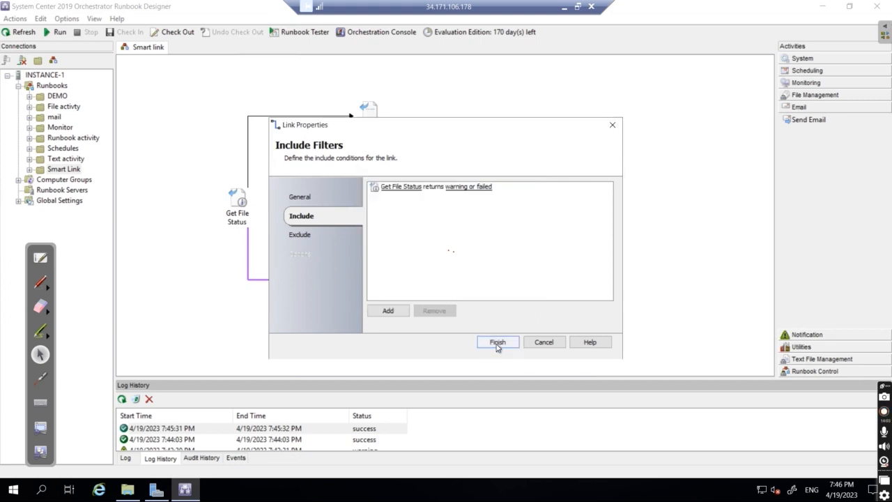
left_click(495, 341)
left_click(453, 279)
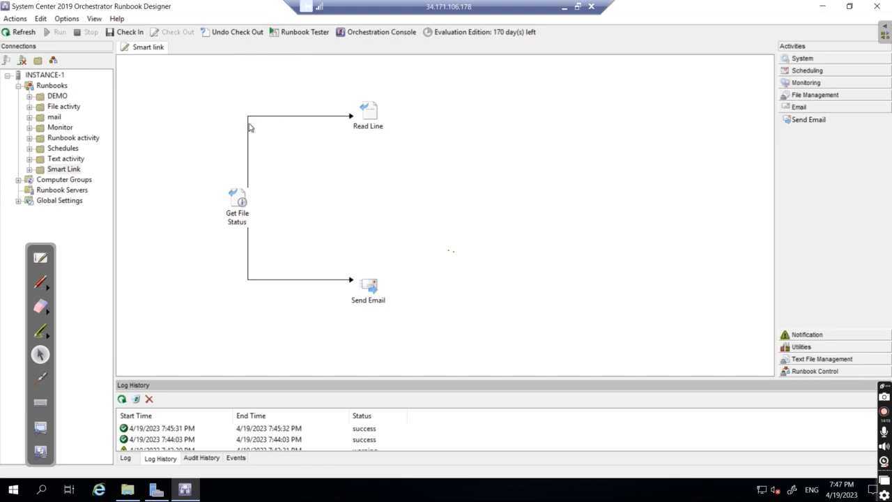
- Enable the display of link labels in the Runbook Designer configuration
left_click(65, 19)
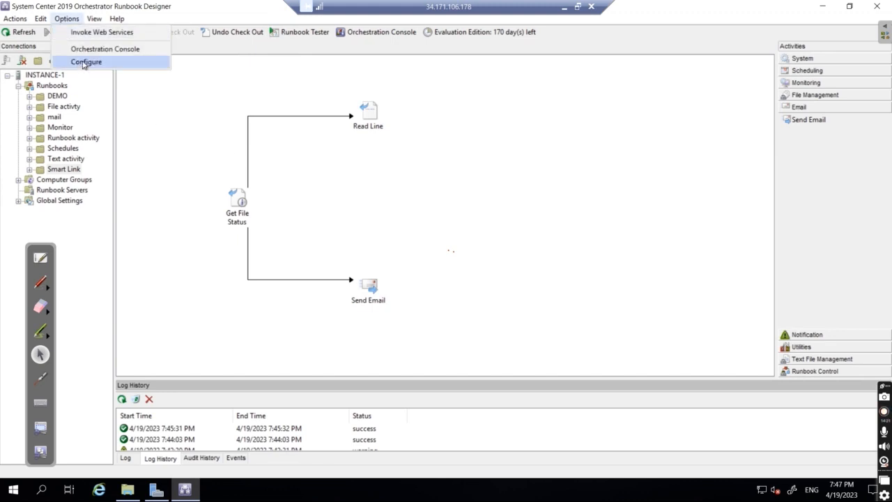
left_click(84, 63)
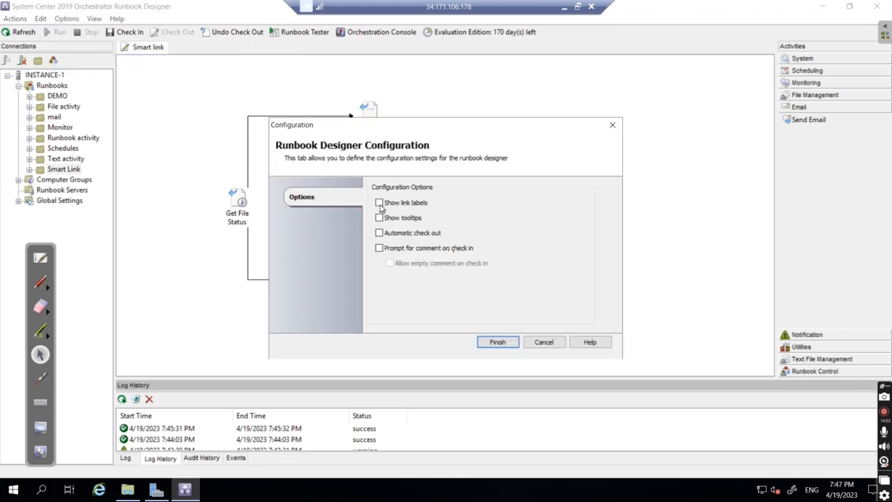
left_click(380, 203)
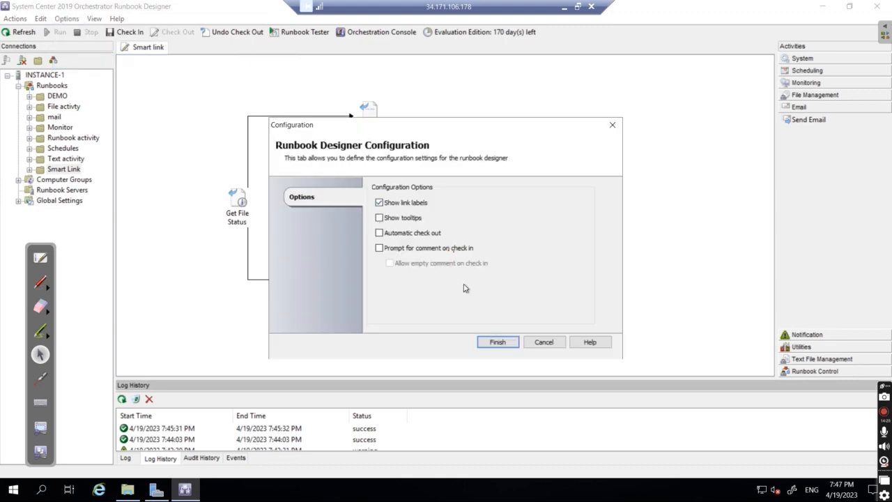
left_click(491, 342)
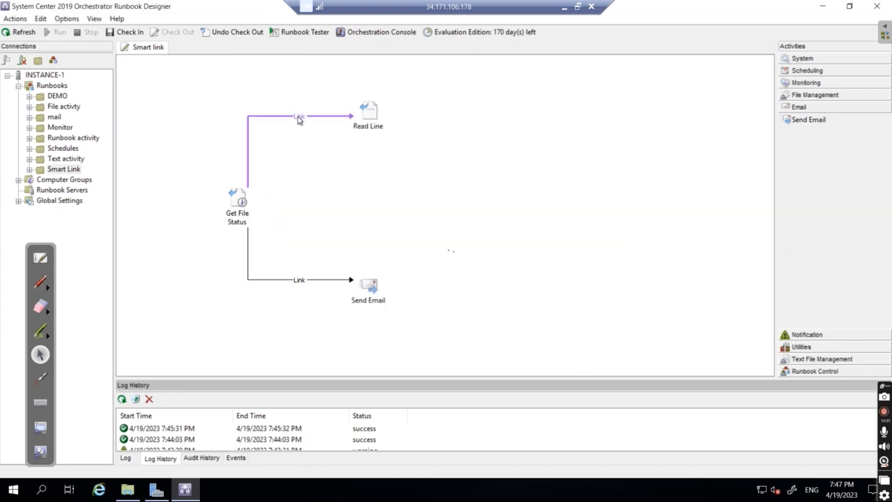
- Rename the link from Get File Status to Read Line as Success
double_click(298, 120)
left_click(324, 199)
left_click_drag(465, 187, 388, 181)
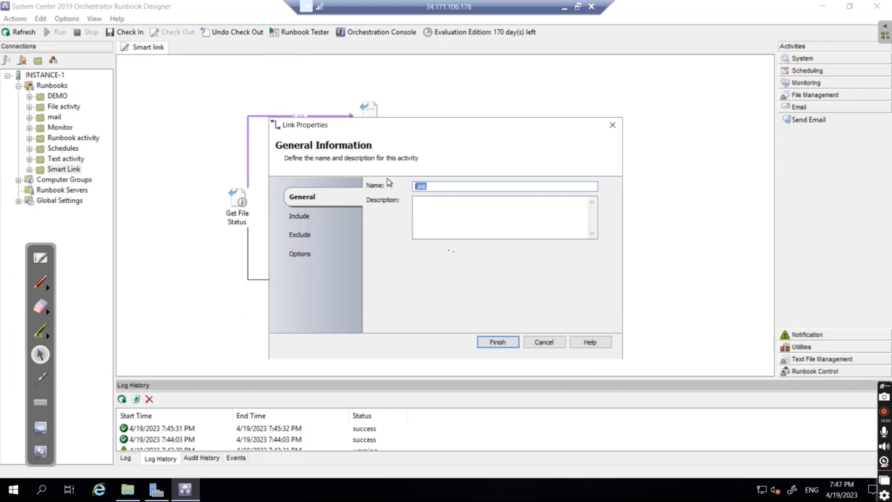
type("If")
key("BackSpace")
key("BackSpace")
type("Succ")
left_click(497, 342)
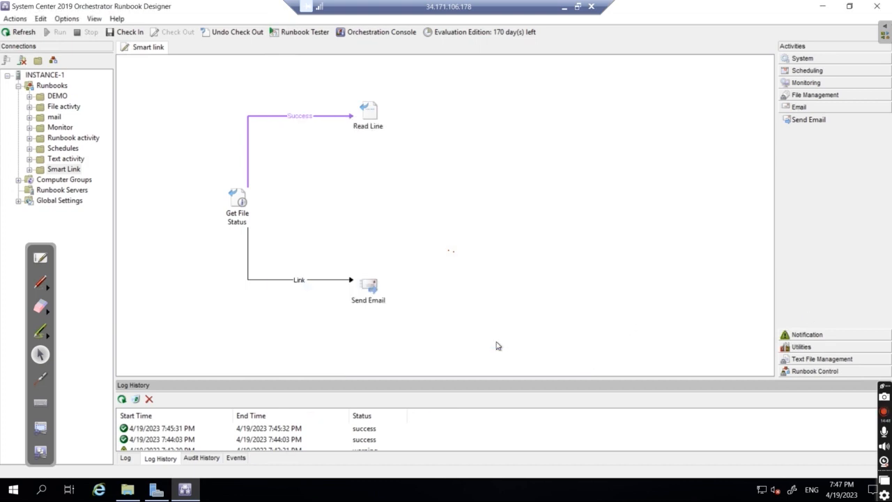
- Rename the link from Get File Status to Send Email as Fail
double_click(290, 280)
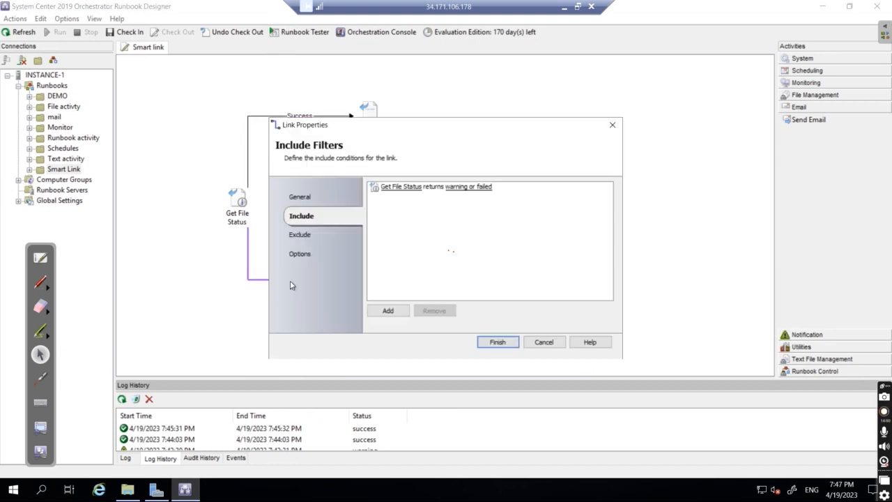
left_click(302, 197)
type("Fail")
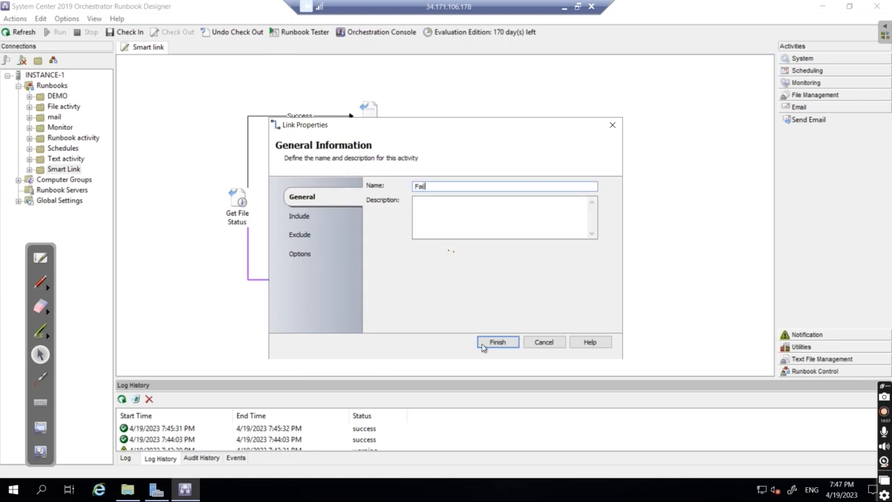
left_click(482, 344)
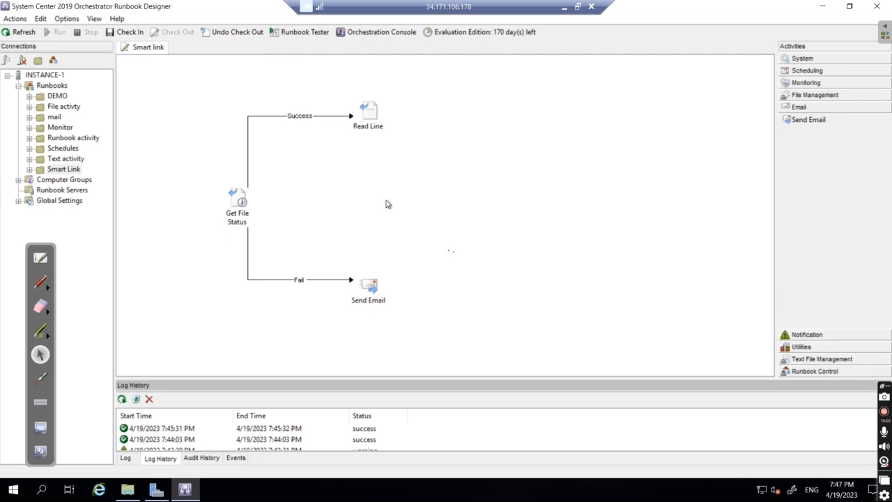
- Check in and run the runbook with the Success and Fail links, and inspect the newest run's activity statuses
left_click(124, 32)
left_click(53, 32)
left_click(122, 400)
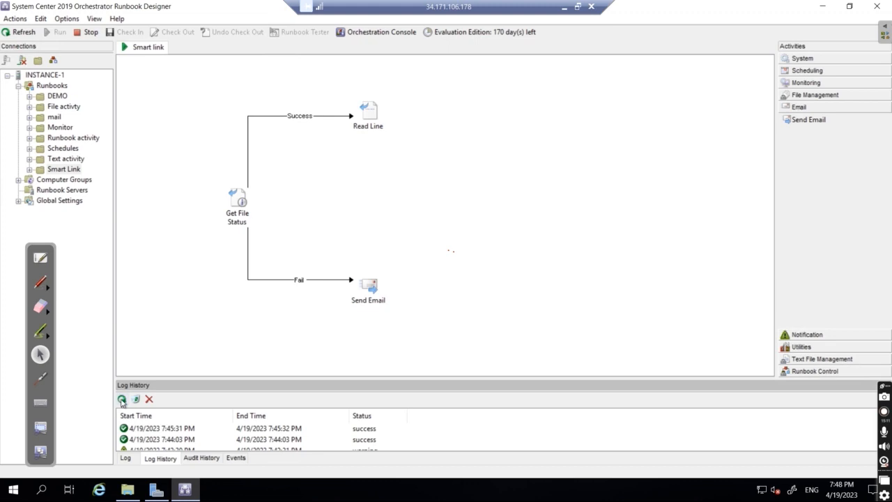
left_click(153, 431)
double_click(153, 431)
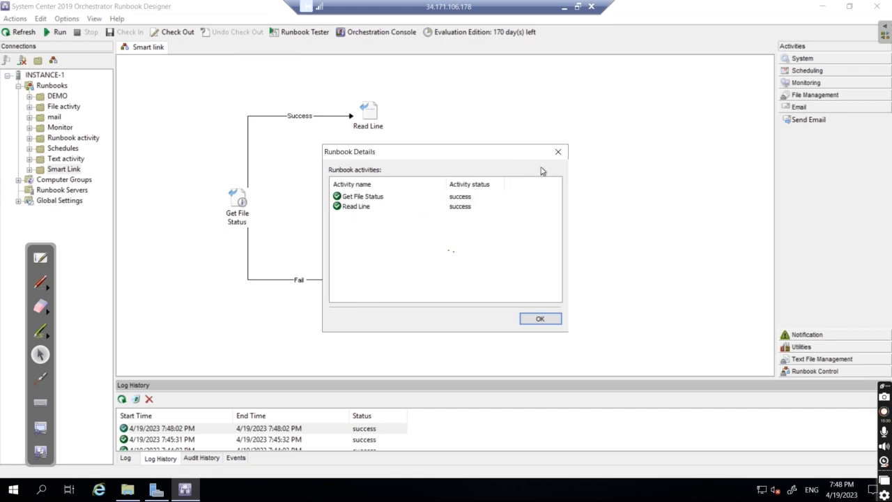
left_click(557, 152)
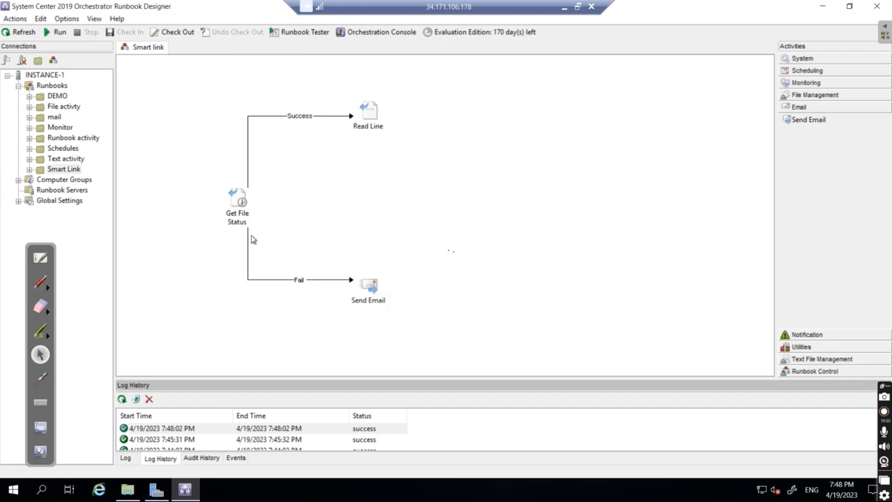
- Set the Get File Status file age filter to "Is more than" with the days left blank, and save it by checking out the runbook
left_click(235, 204)
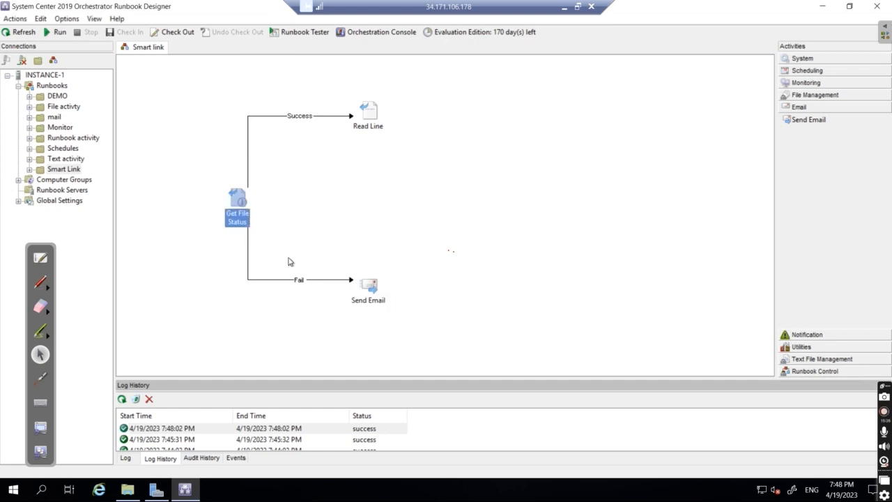
double_click(235, 201)
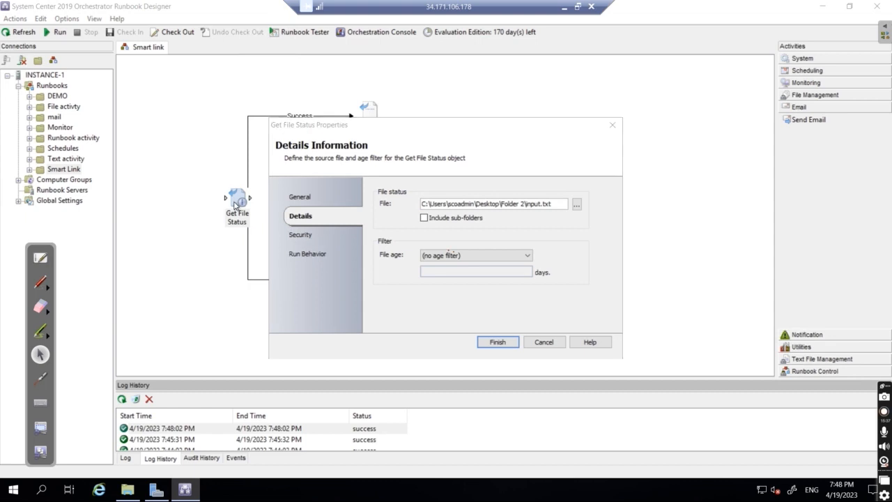
left_click(468, 255)
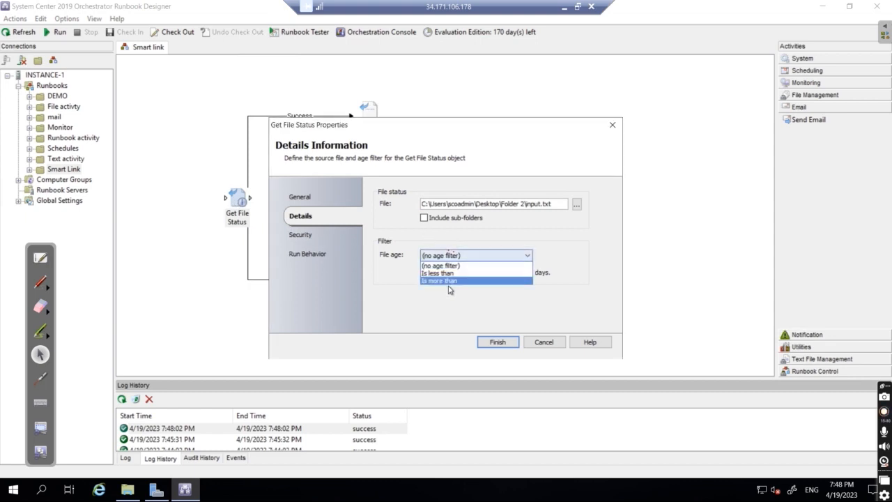
left_click(448, 282)
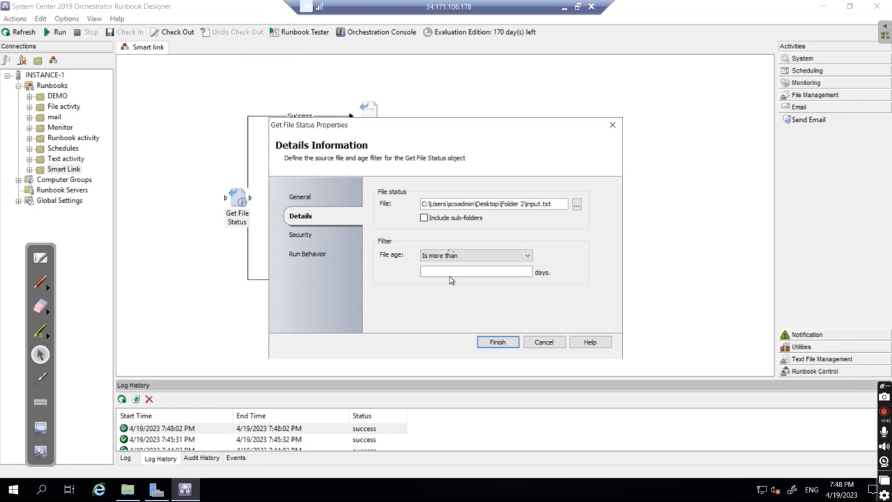
left_click(497, 341)
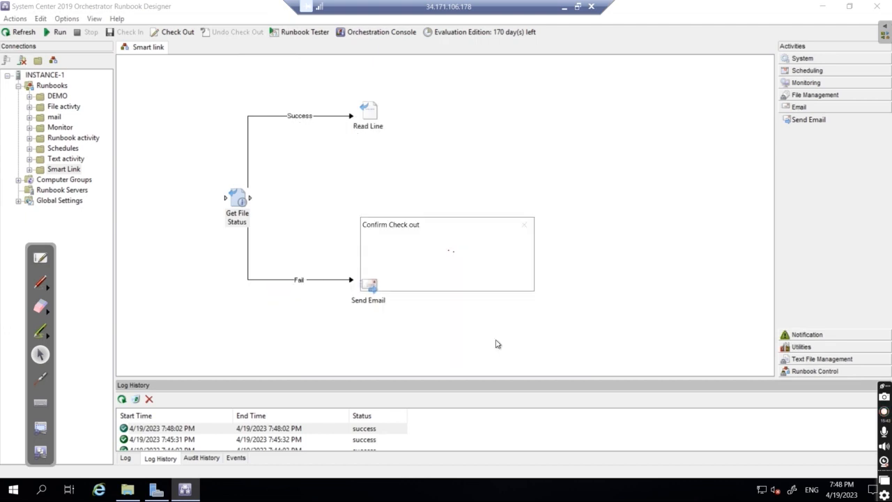
left_click(453, 278)
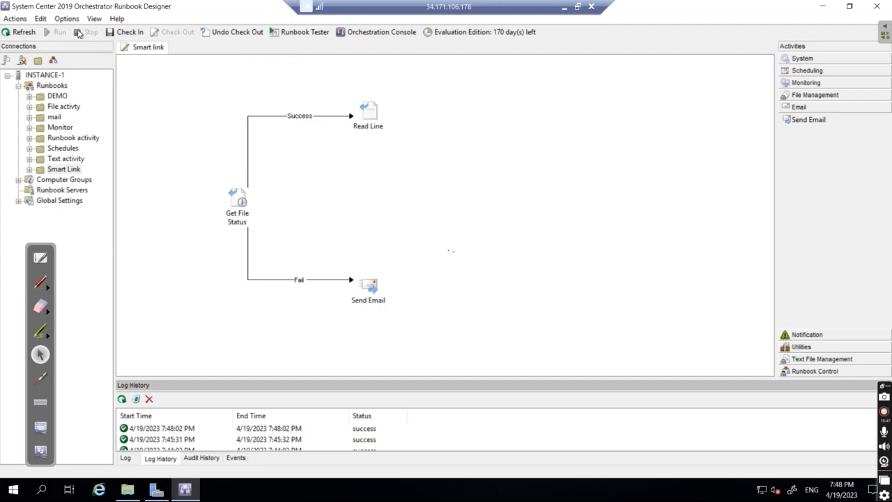
- Check in and run the runbook with the changed file age filter, and inspect the newest log history entry's activity statuses
left_click(125, 33)
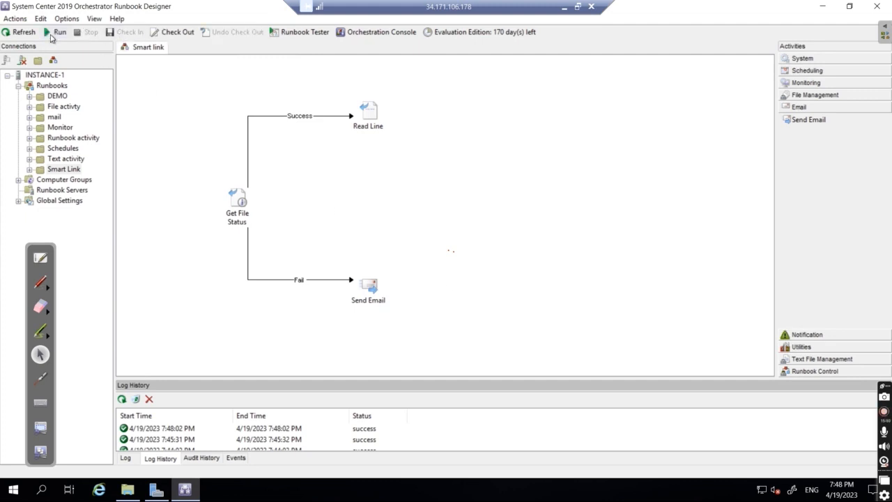
left_click(54, 32)
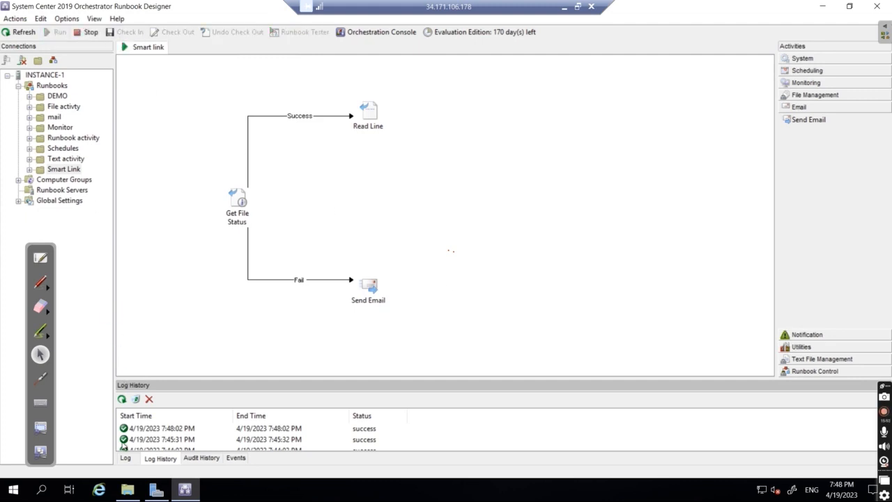
left_click(125, 458)
left_click(154, 459)
left_click(122, 400)
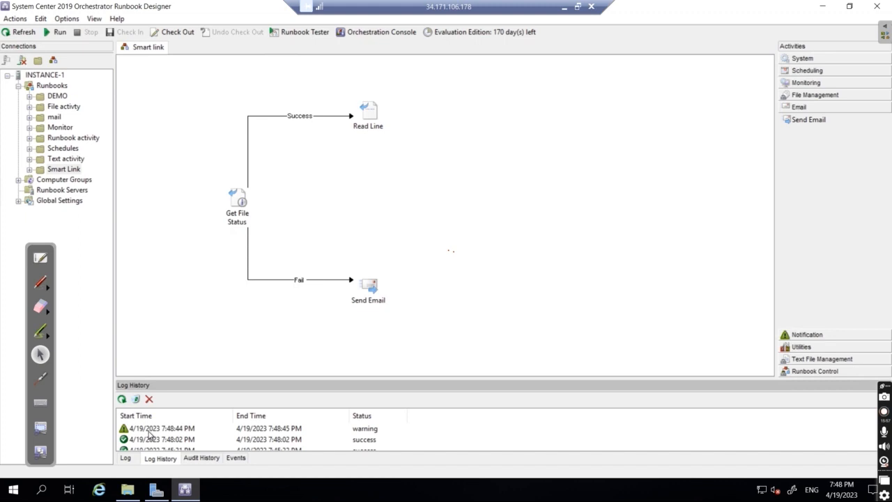
double_click(161, 431)
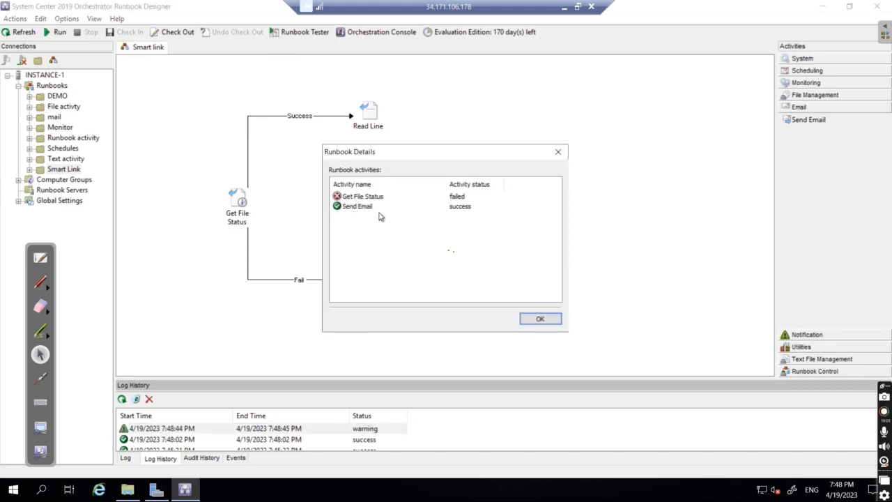
left_click(559, 152)
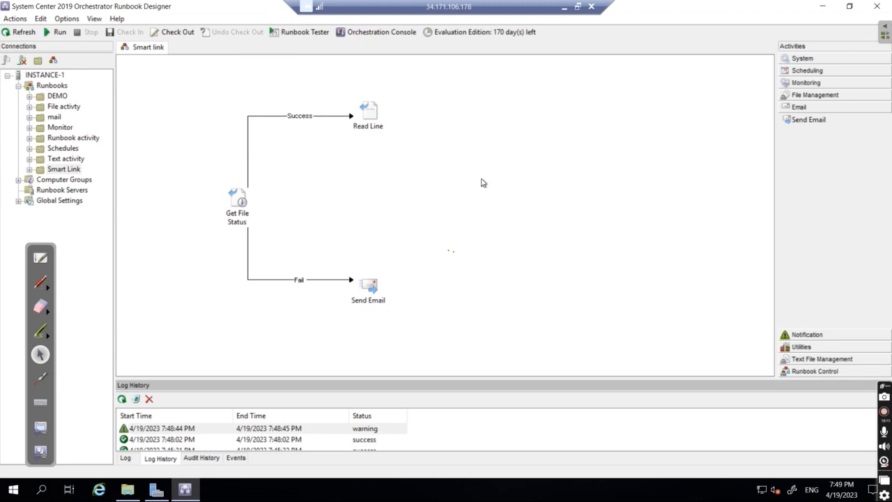
- Switch to Gmail to check the File ALERT conversation for the runbook's email, and return to the remote Runbook Designer session
left_click(564, 7)
left_click(326, 159)
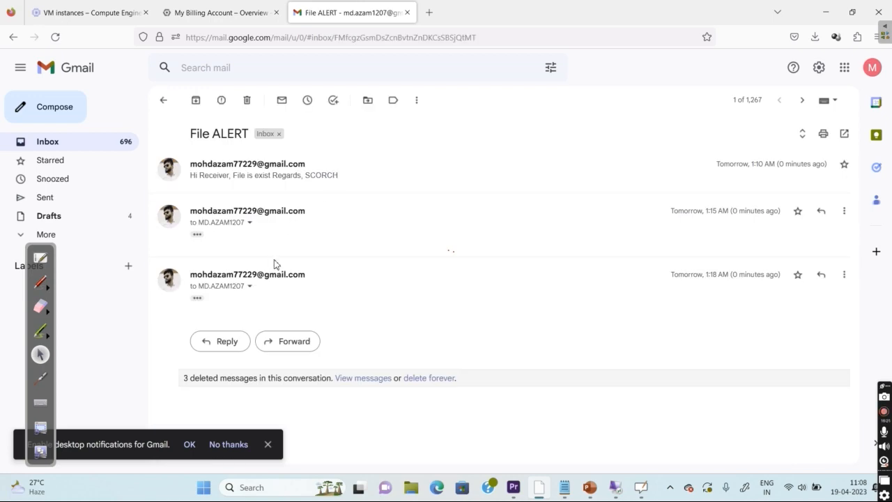
left_click(826, 12)
left_click(615, 487)
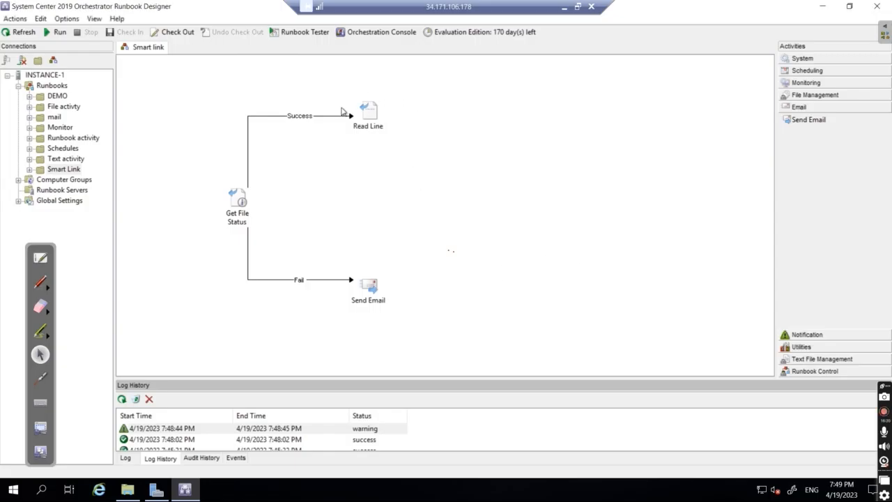
mouse_move(387, 284)
left_click(241, 212)
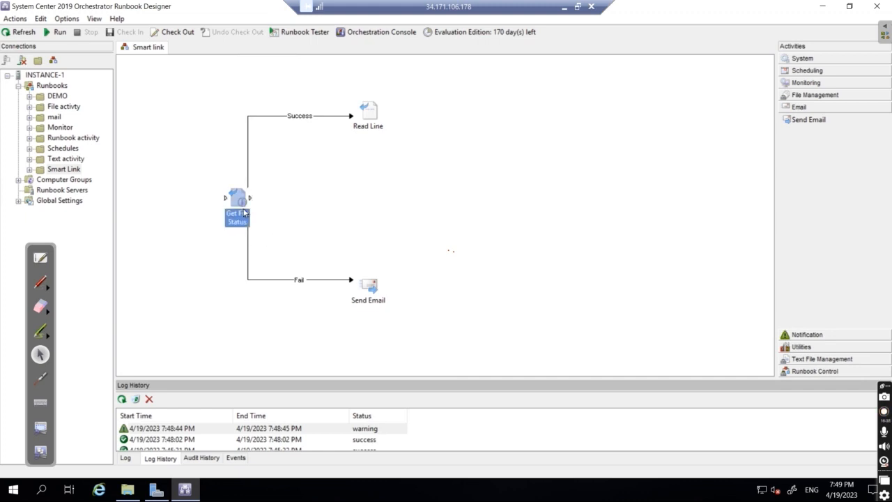